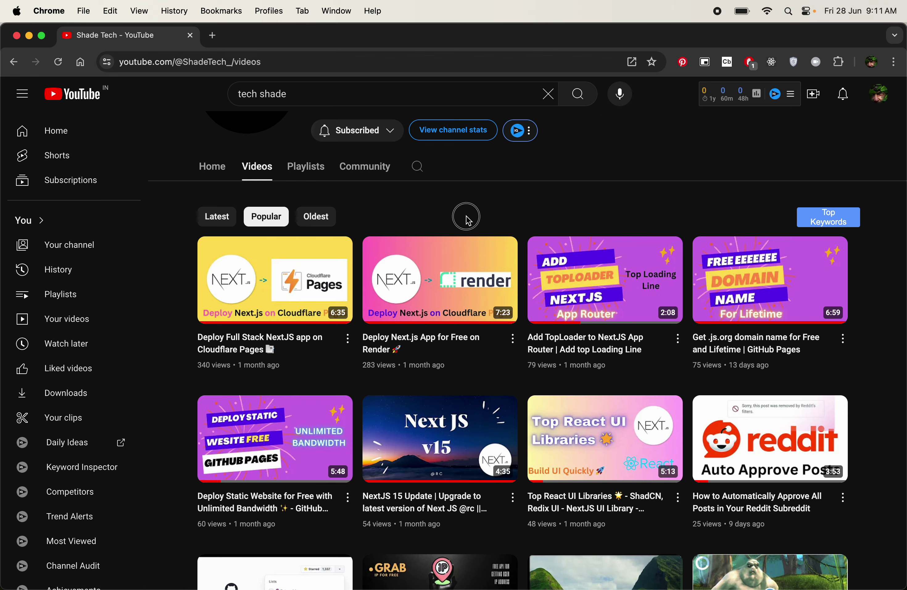
# - Look over the Shade Tech channel page from its popular videos up to the channel header and banner
pyautogui.scroll(1, 470, 221)
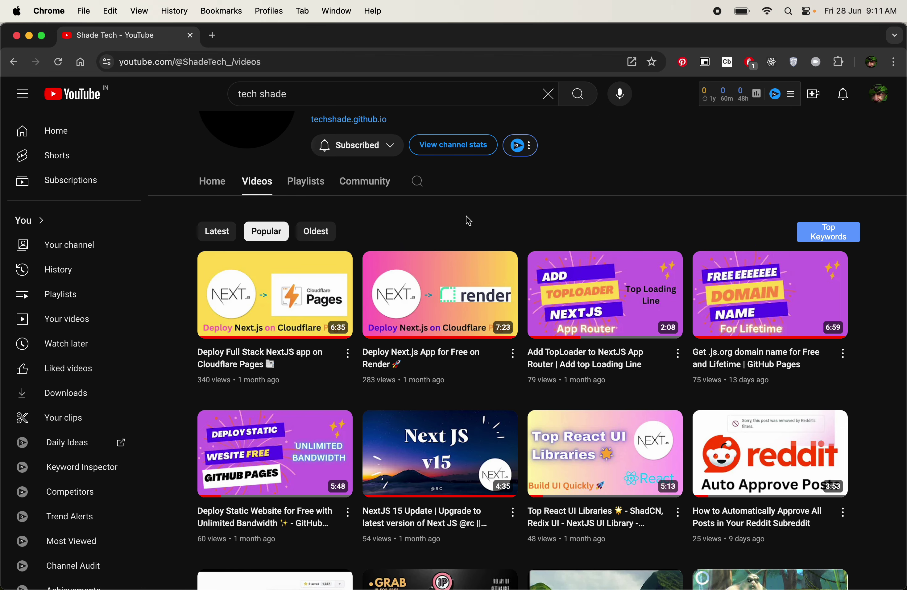
pyautogui.scroll(1, 469, 221)
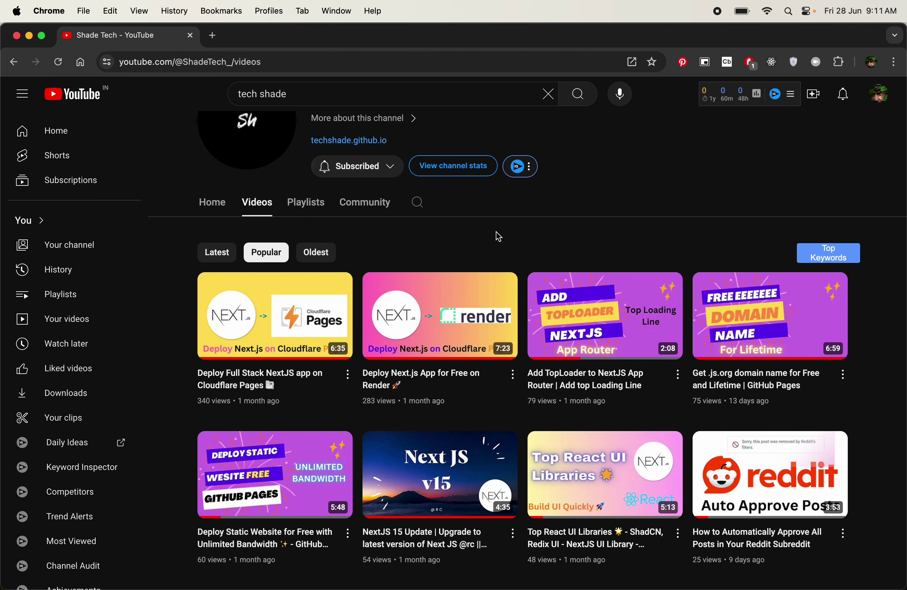
pyautogui.scroll(1, 499, 236)
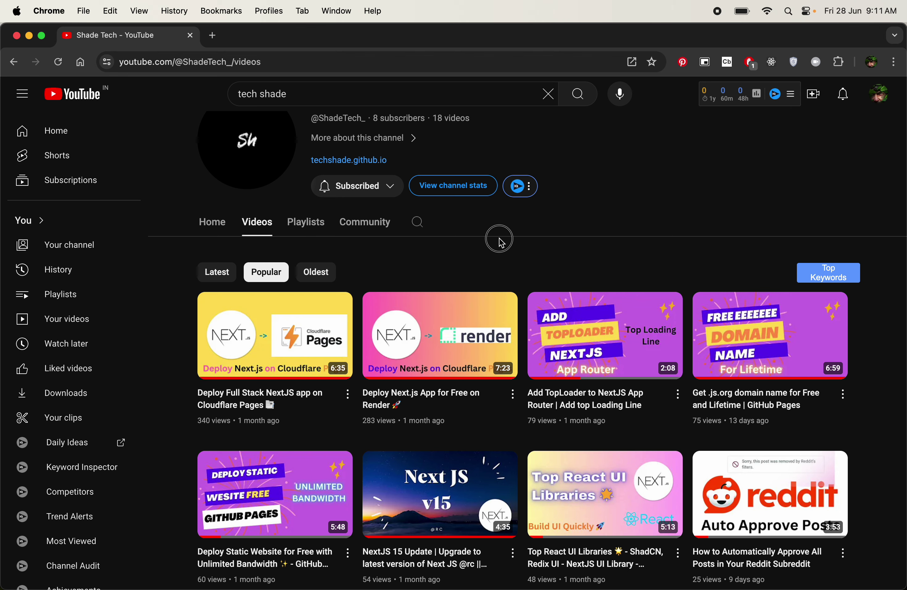
pyautogui.scroll(1, 499, 239)
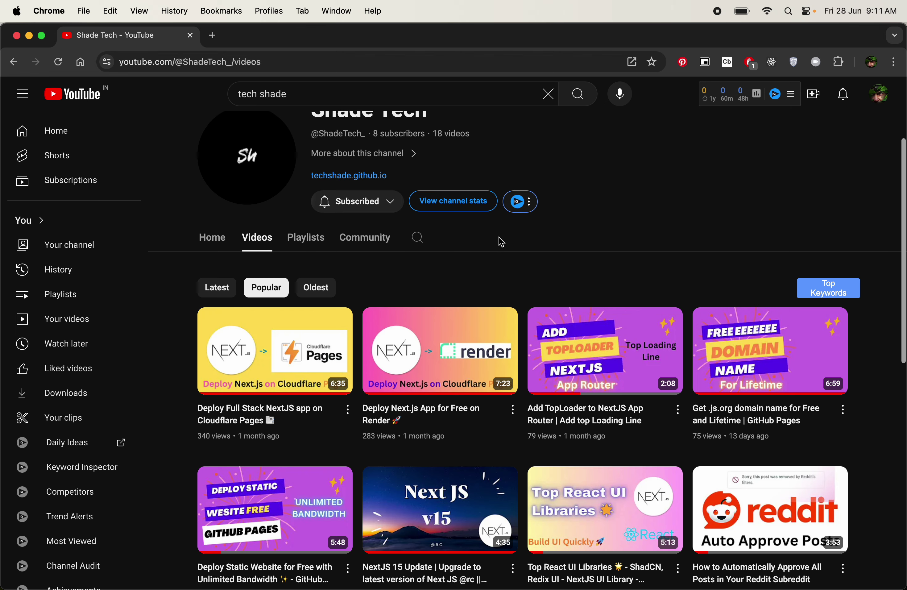
pyautogui.click(417, 238)
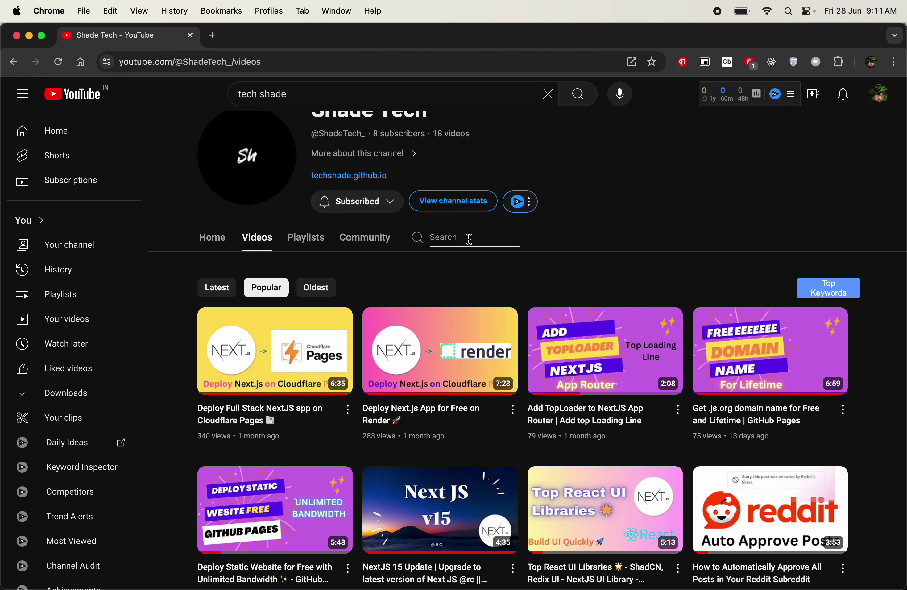
pyautogui.click(624, 246)
pyautogui.scroll(2, 624, 245)
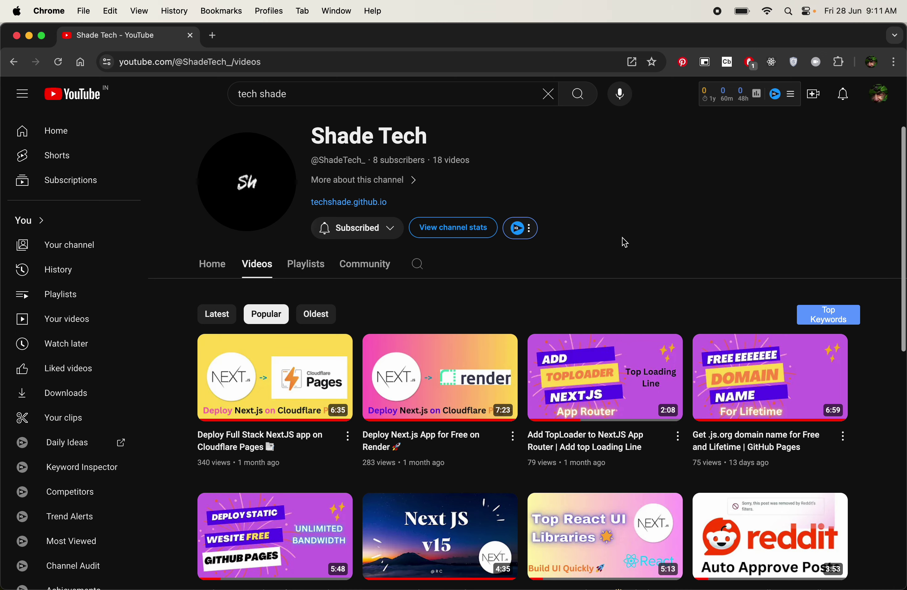
pyautogui.scroll(3, 624, 242)
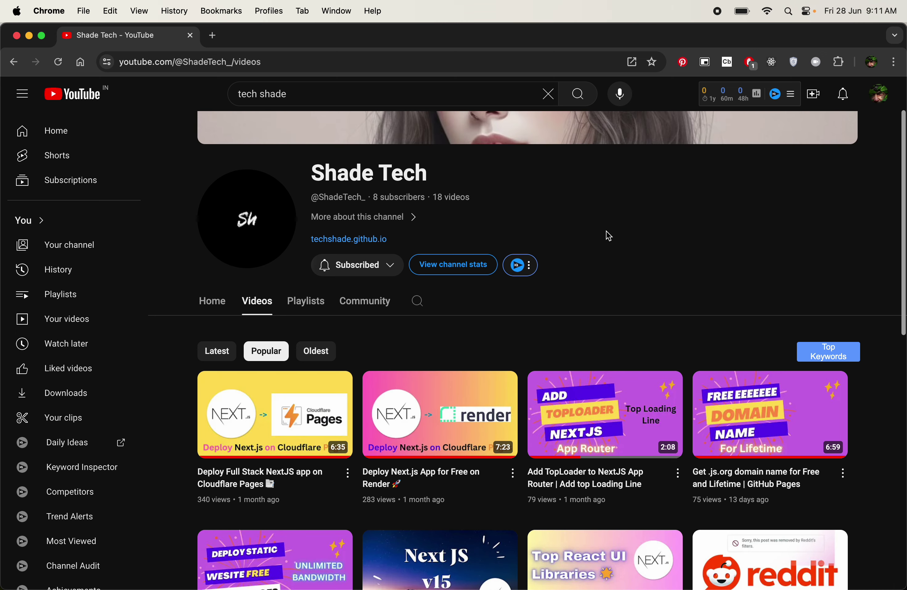
pyautogui.scroll(3, 609, 236)
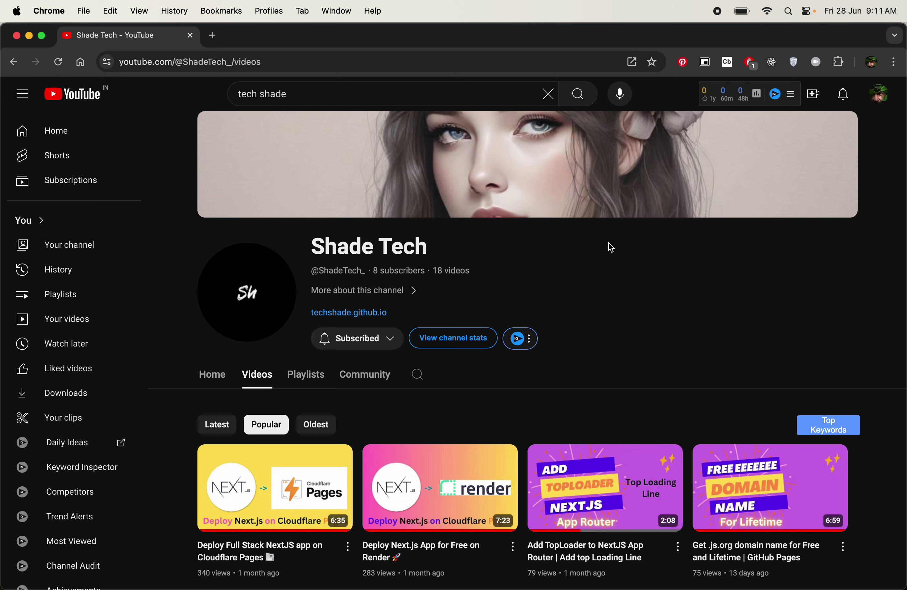
# - Switch to the AWS console and search its services for "ec2"
pyautogui.hotkey('ctrl', 'Right')
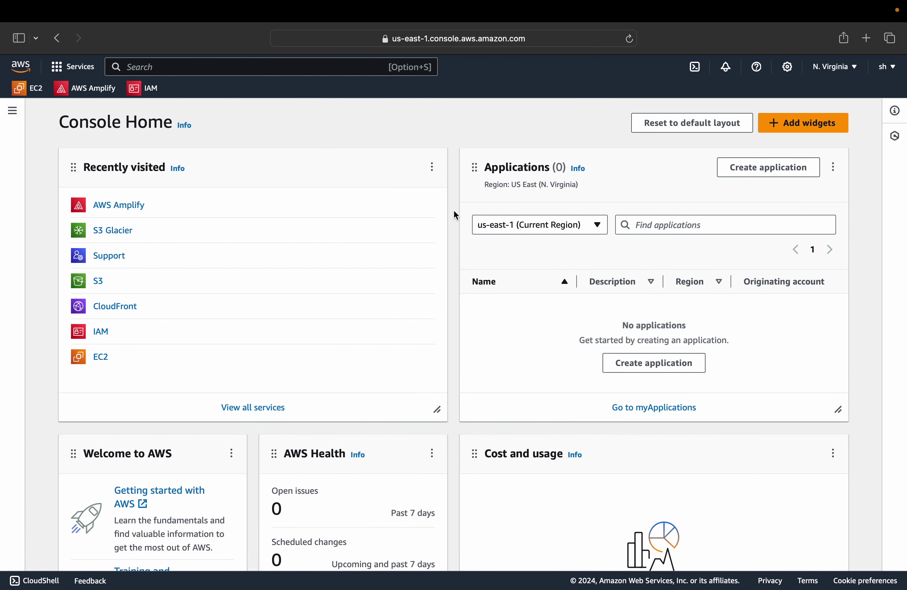
pyautogui.click(270, 70)
pyautogui.write('ec2')
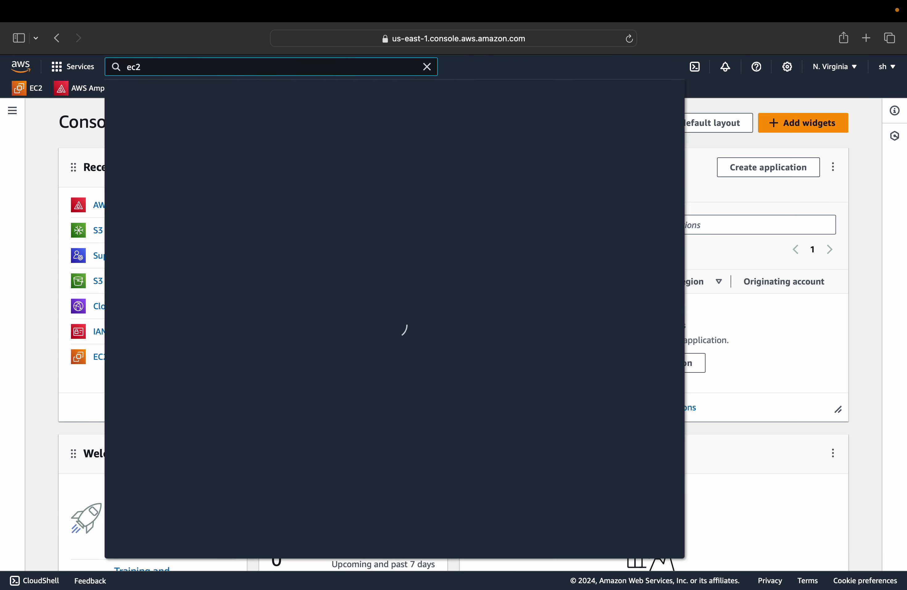
pyautogui.moveTo(316, 164)
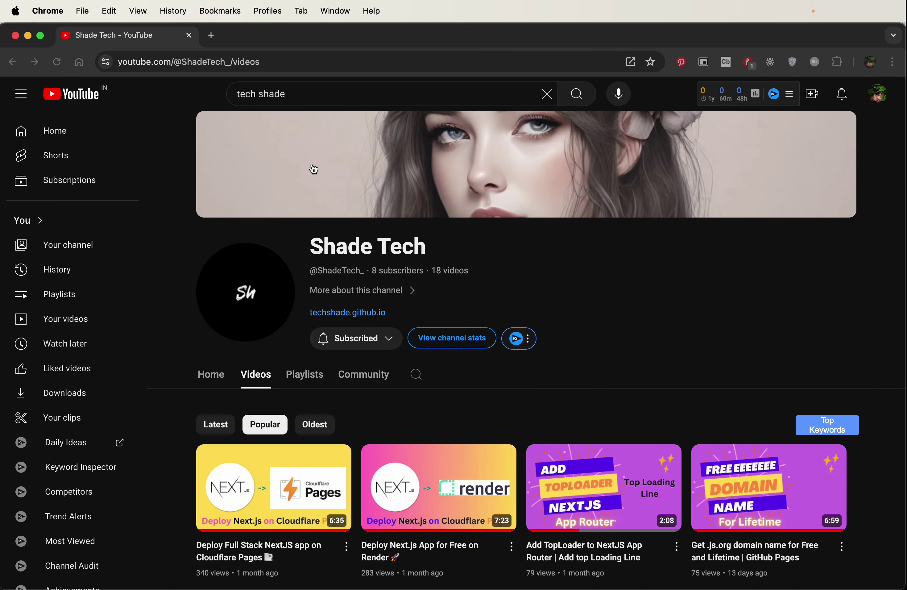
# - Switch back to Chrome and search Google in a new tab for "how to deploy nextjs on ec2"
pyautogui.press('super+t')
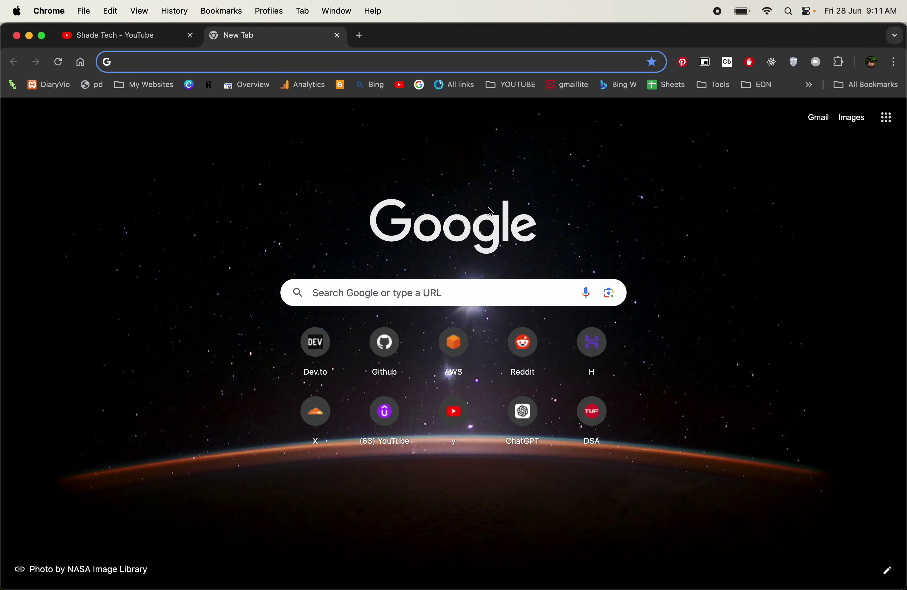
pyautogui.write('how')
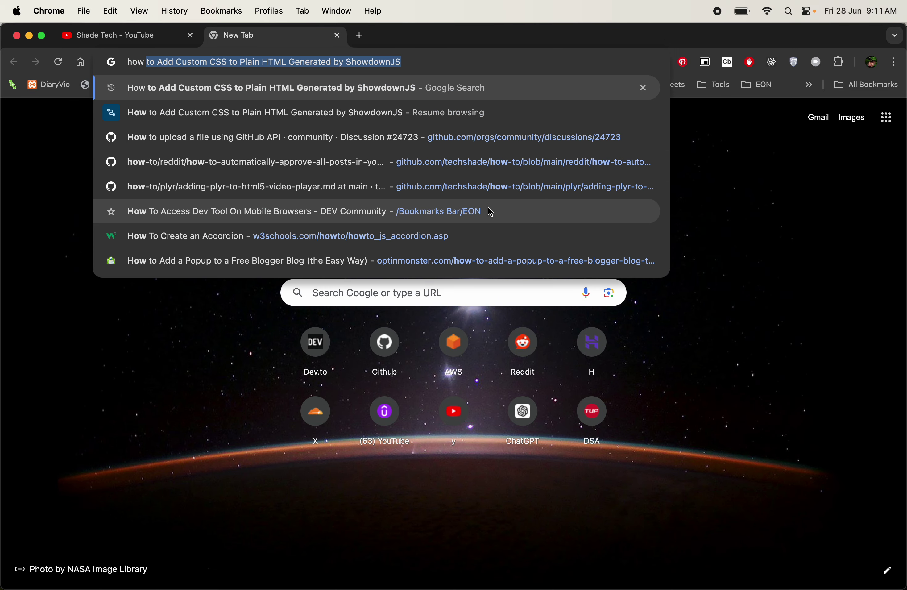
pyautogui.write(' to depl')
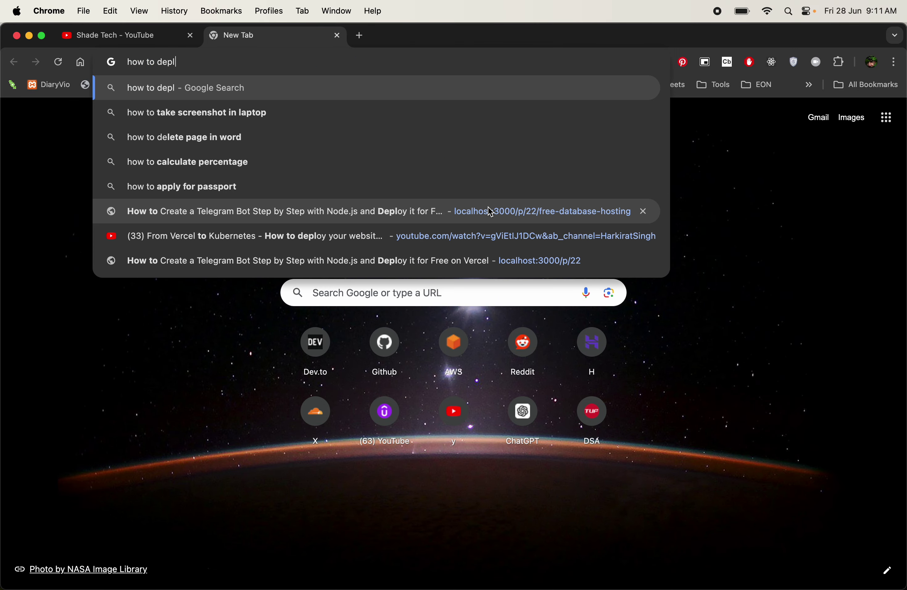
pyautogui.write('oy nex')
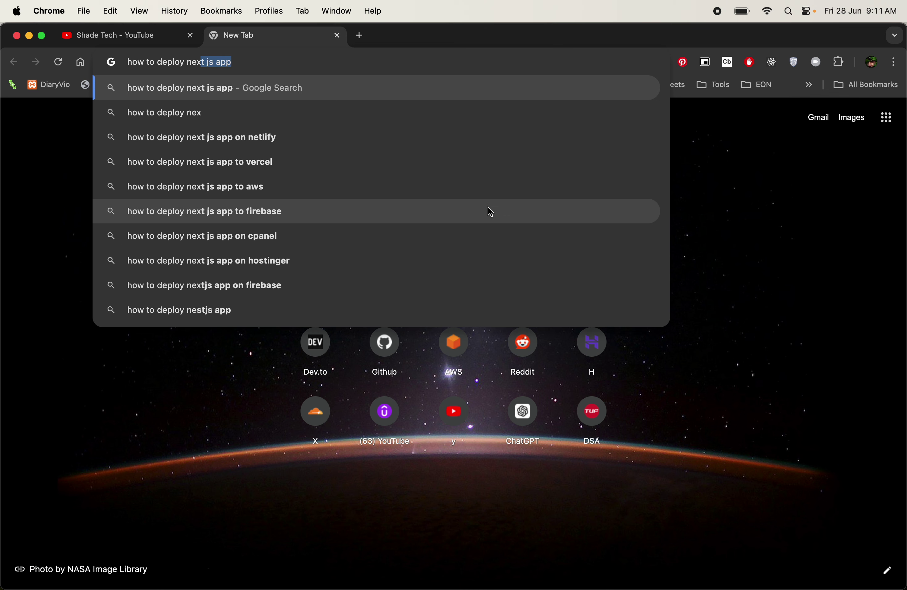
pyautogui.write('tjs on ')
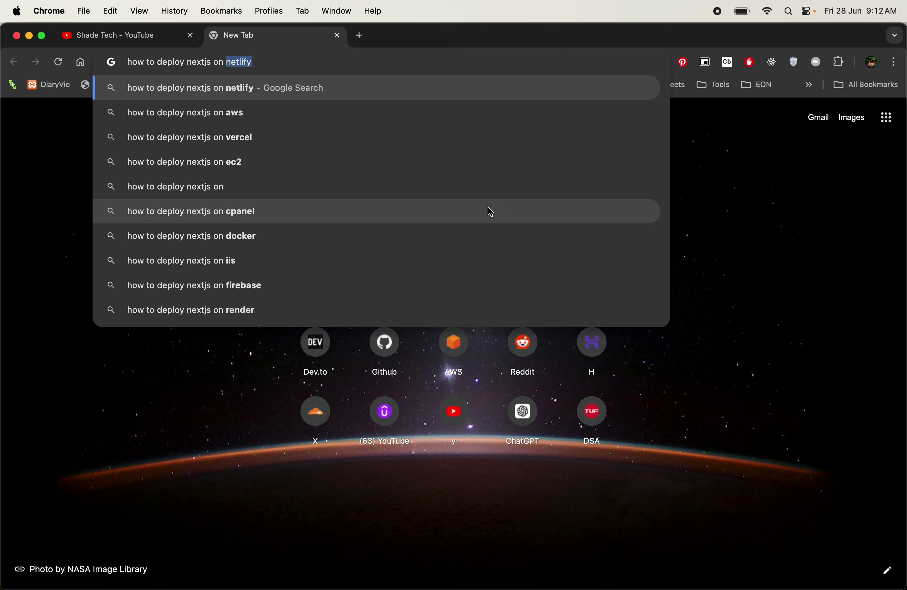
pyautogui.write('ec2')
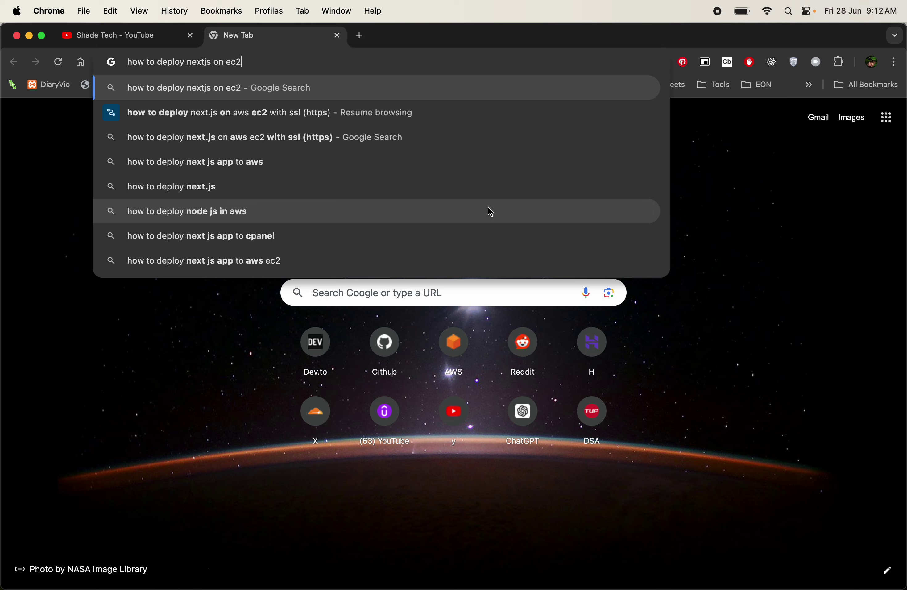
pyautogui.press('Return')
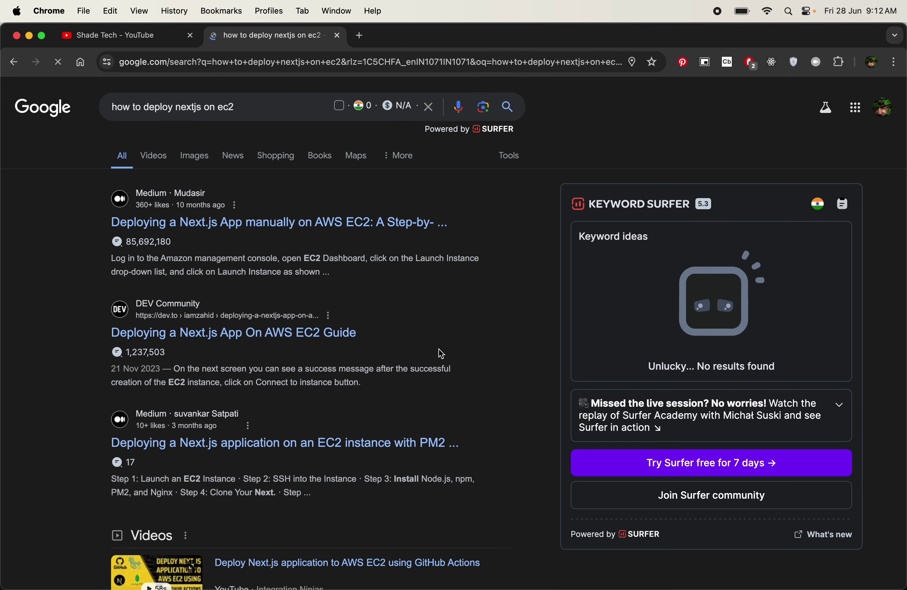
# - Look through the search results and restrict the query to dev.to by adding "site:dev.to"
pyautogui.scroll(-3, 389, 392)
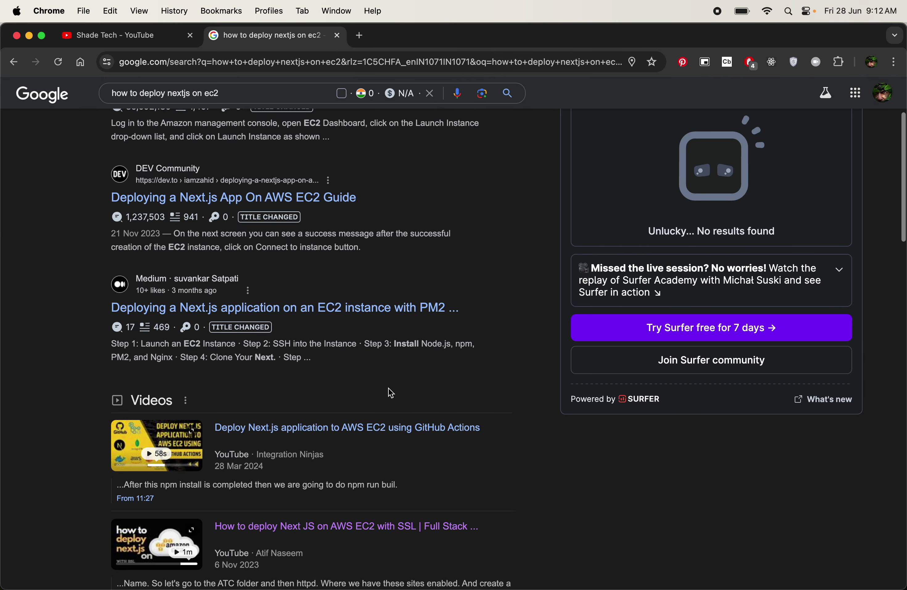
pyautogui.scroll(-8, 391, 393)
pyautogui.scroll(-14, 390, 393)
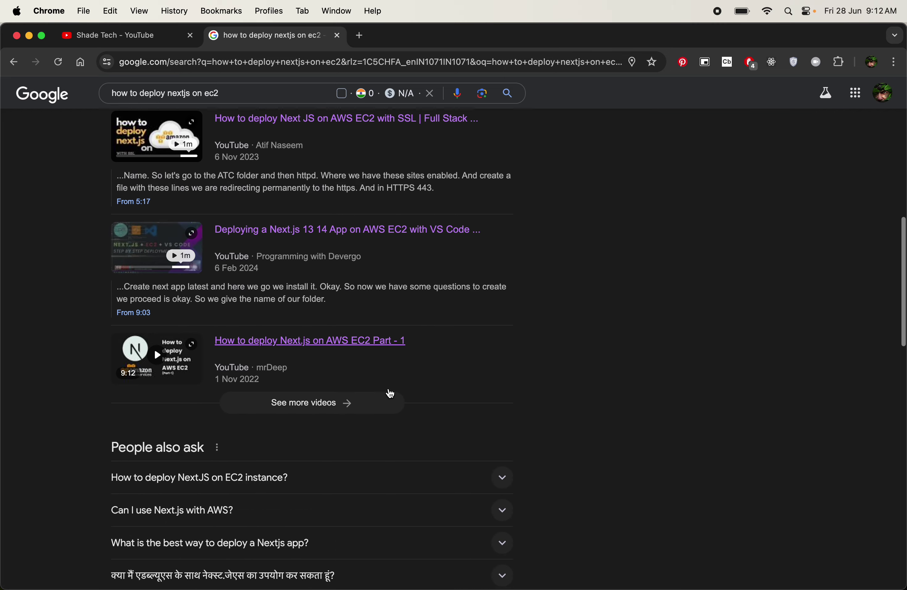
pyautogui.scroll(-13, 390, 393)
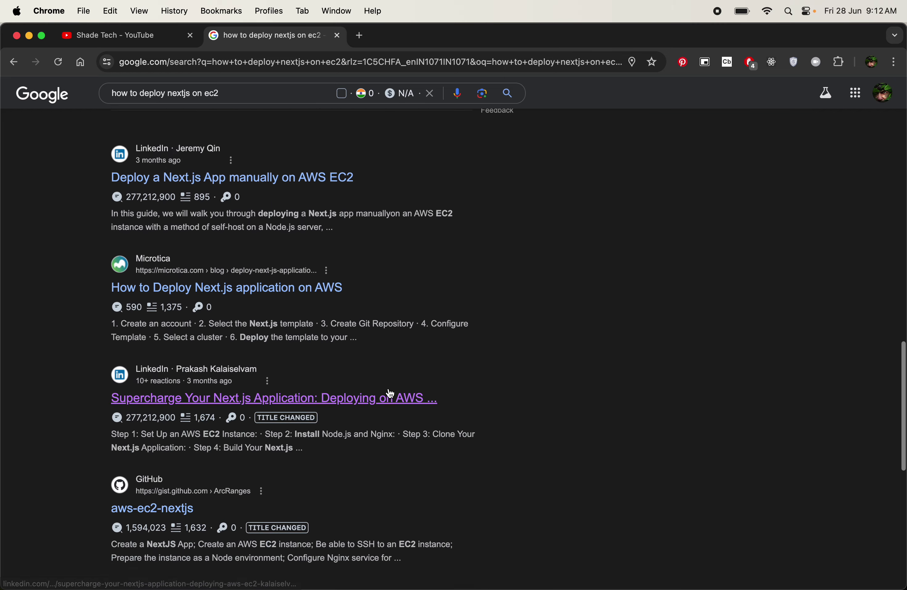
pyautogui.scroll(20, 390, 394)
pyautogui.scroll(13, 391, 394)
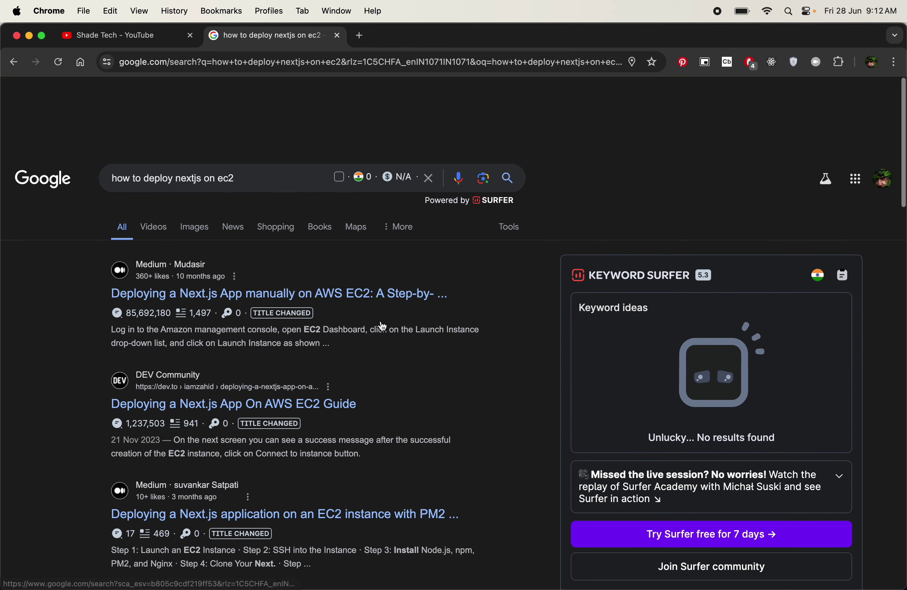
pyautogui.click(246, 106)
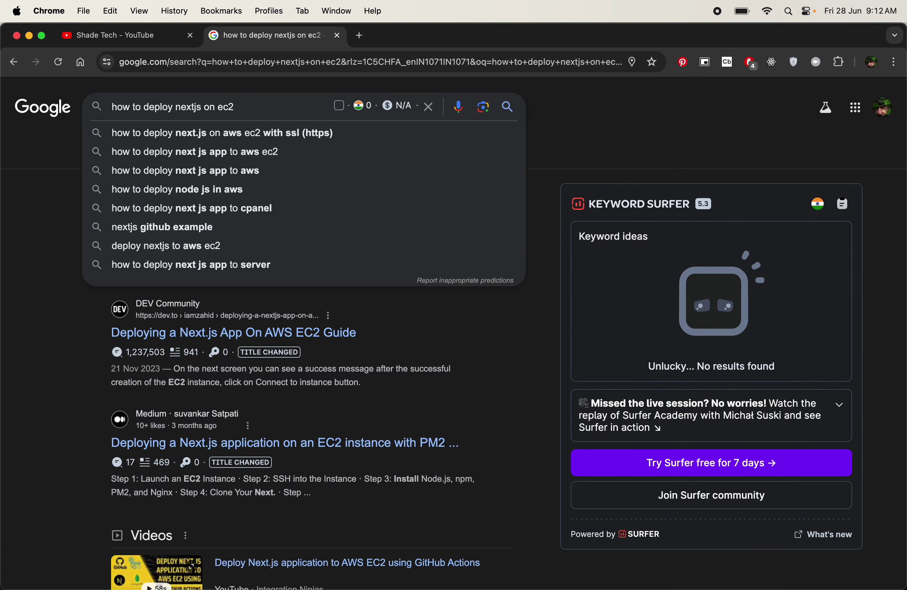
pyautogui.write('site:dev')
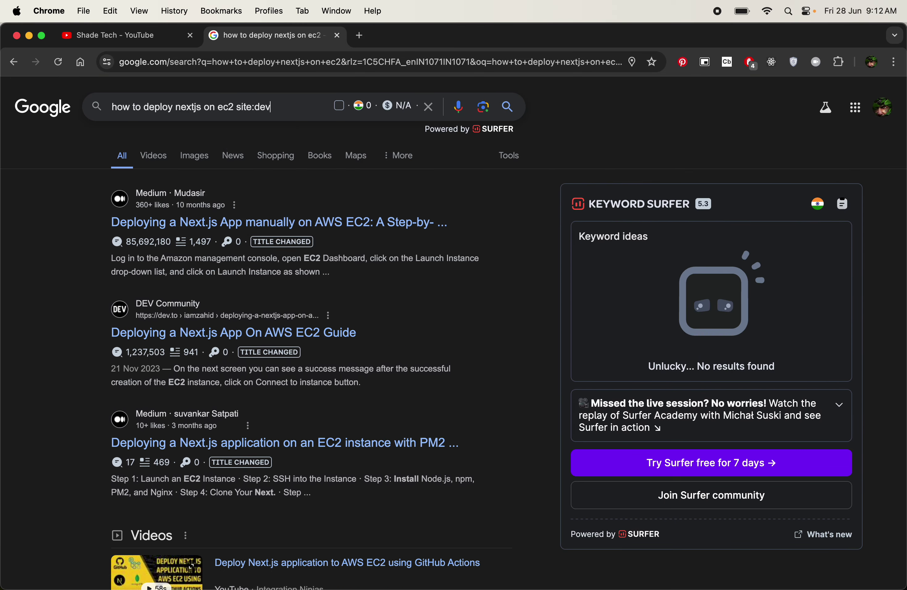
pyautogui.write('.to')
pyautogui.press('Return')
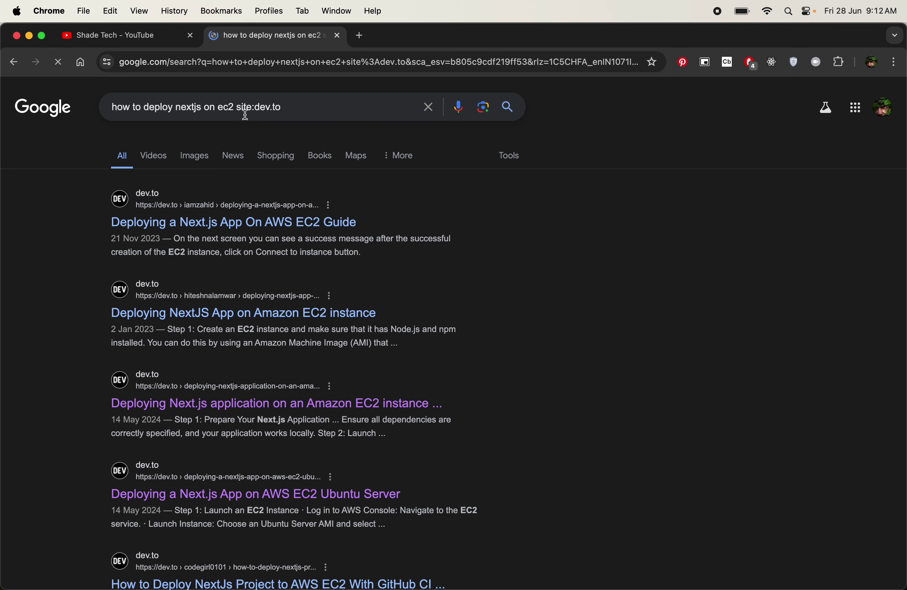
# - Open the Amazon EC2 instance article in a separate tab and the AWS EC2 Ubuntu Server article in the current one
pyautogui.scroll(-2, 518, 332)
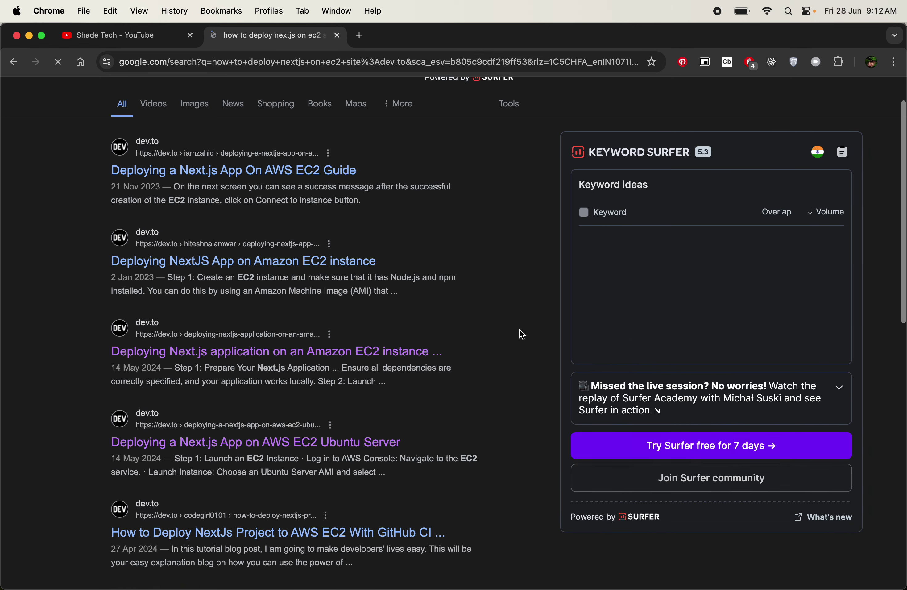
pyautogui.keyDown('super'); pyautogui.click(363, 355); pyautogui.keyUp('super')
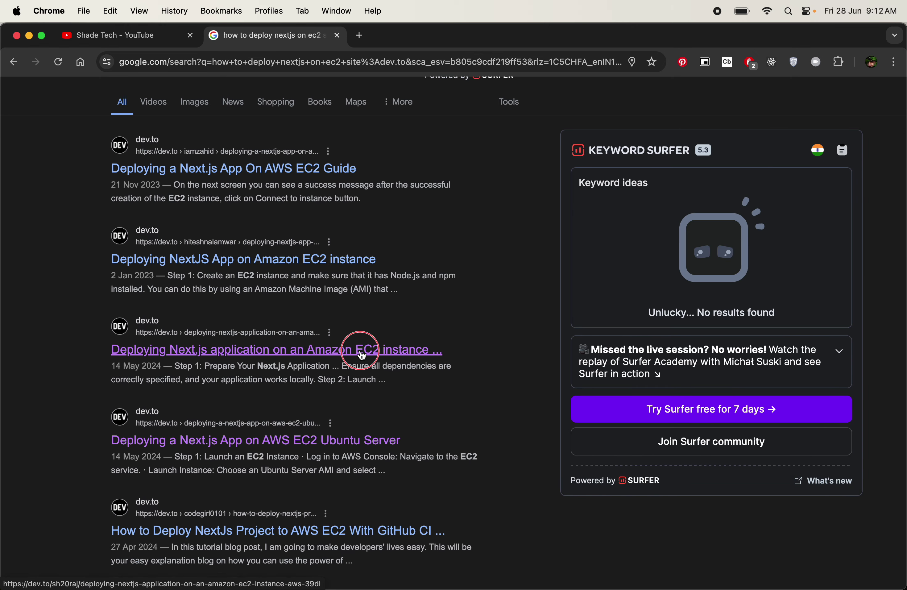
pyautogui.click(322, 418)
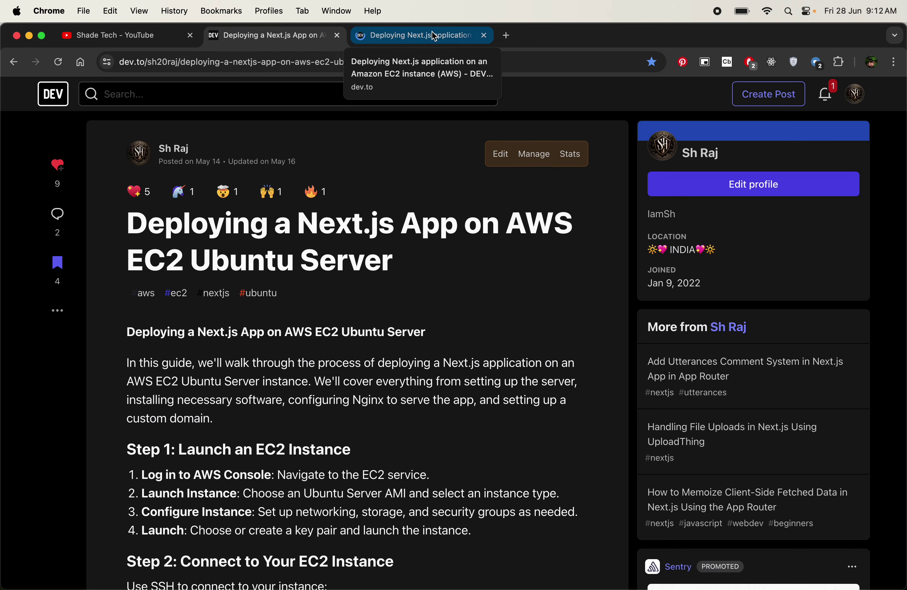
# - Examine the Ubuntu Server guide's deployment steps, glance at the other EC2 article, and return to the Shade Tech YouTube channel
pyautogui.scroll(-20, 377, 445)
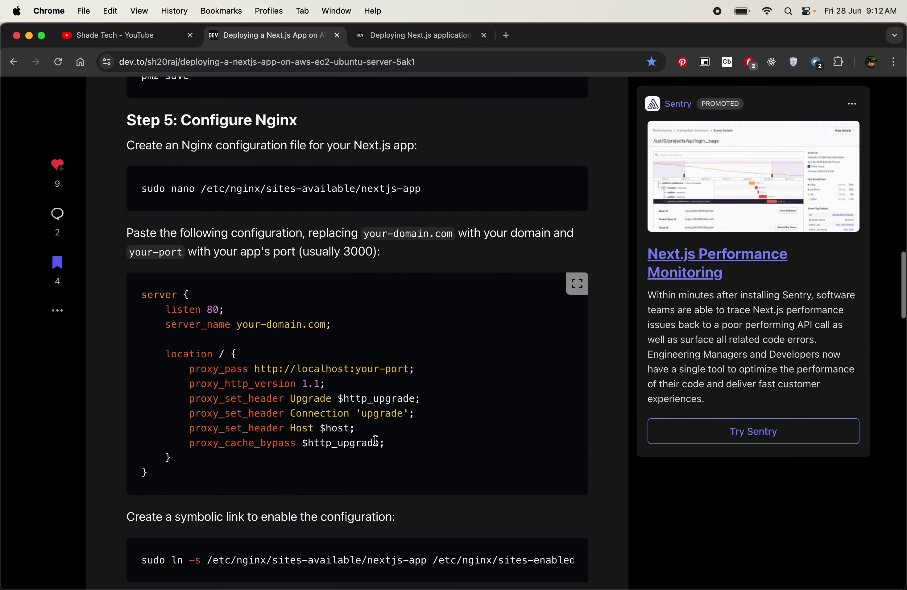
pyautogui.scroll(-15, 376, 441)
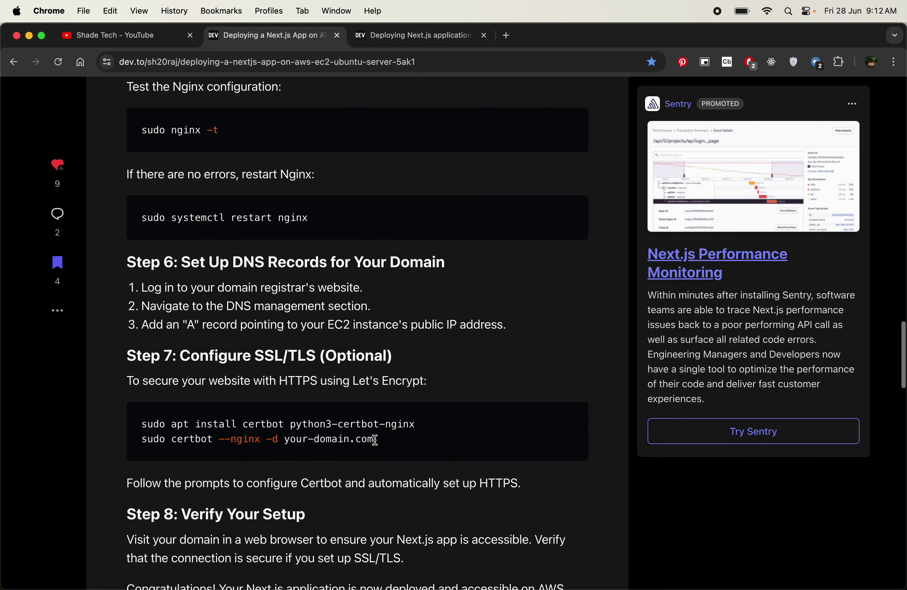
pyautogui.scroll(-10, 377, 444)
pyautogui.scroll(20, 377, 444)
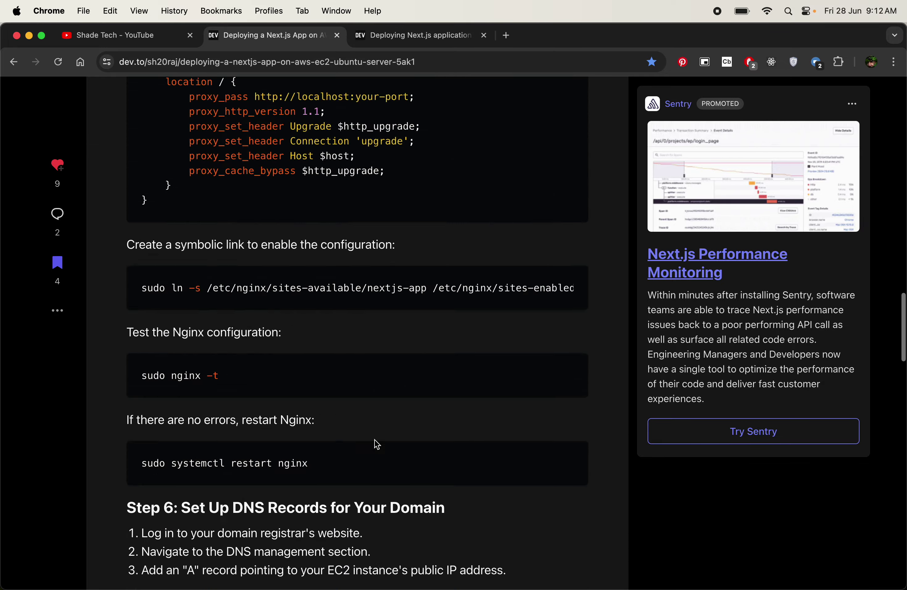
pyautogui.scroll(8, 378, 444)
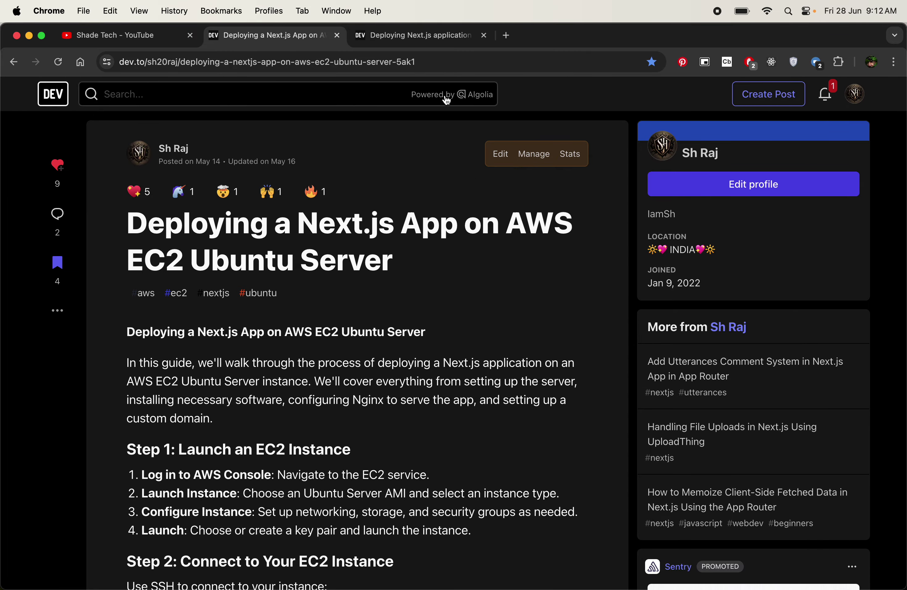
pyautogui.click(450, 43)
pyautogui.click(325, 35)
pyautogui.scroll(-6, 398, 291)
pyautogui.scroll(3, 422, 284)
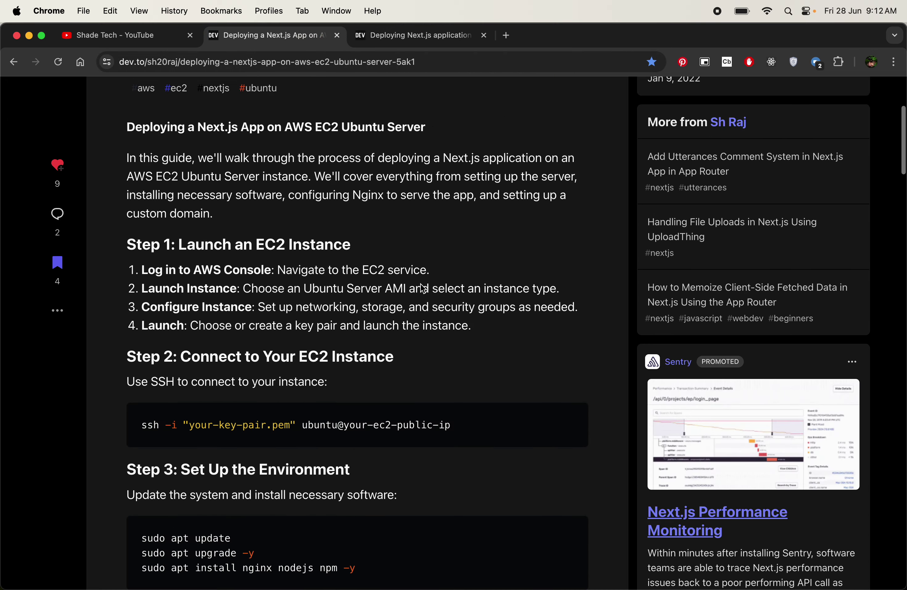
pyautogui.scroll(4, 423, 289)
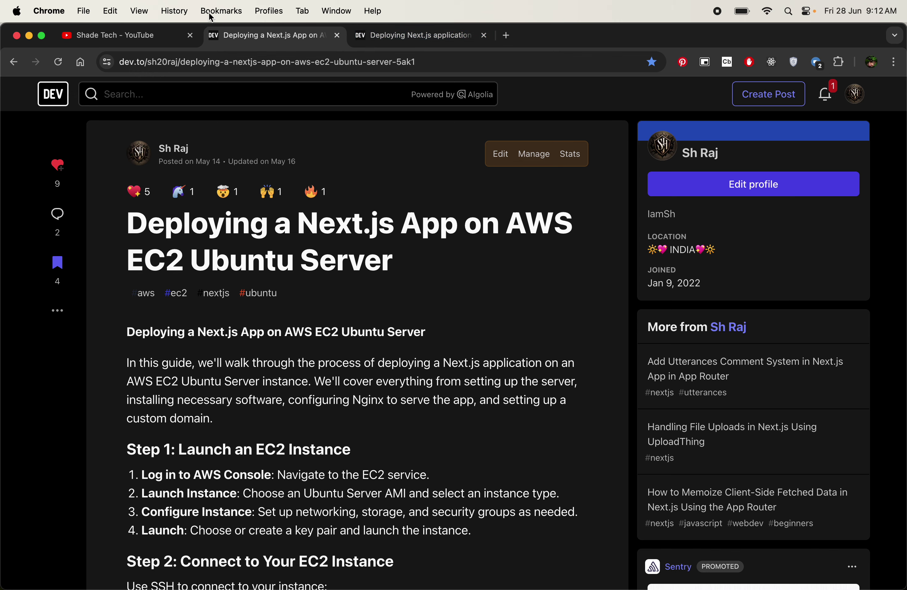
pyautogui.click(176, 34)
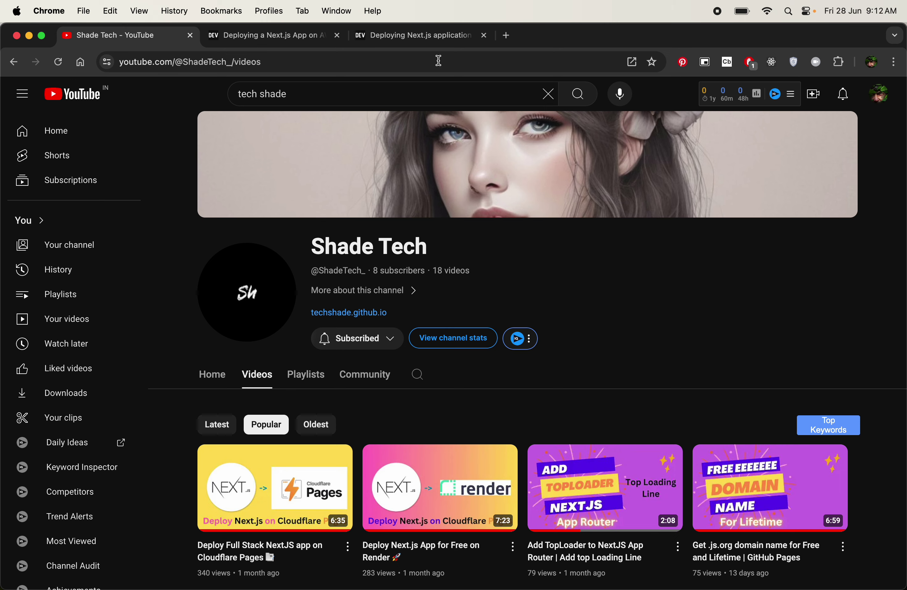
# - Close the AWS EC2 Ubuntu Server article and read through the preparation and launch steps in the Amazon EC2 instance article
pyautogui.click(303, 30)
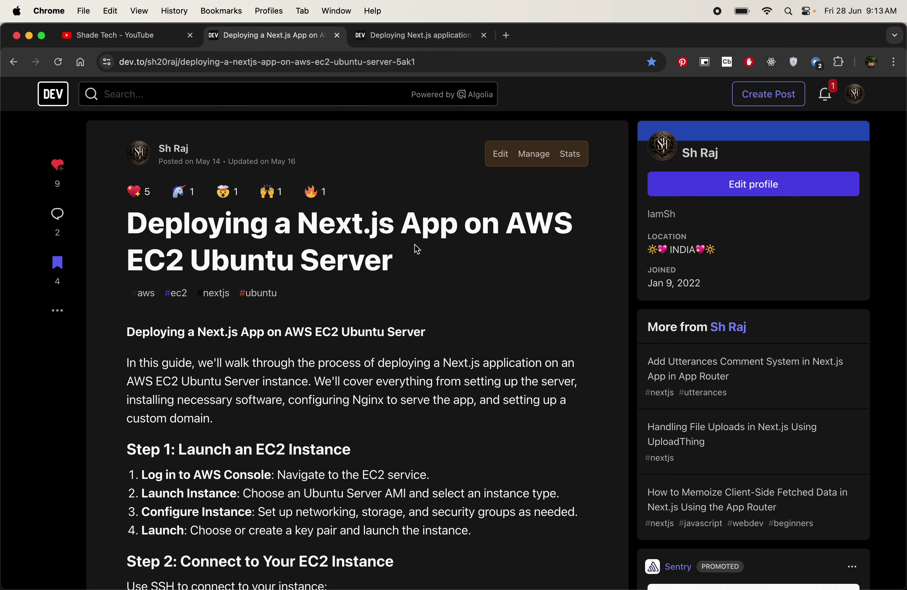
pyautogui.press('super+w')
pyautogui.click(383, 280)
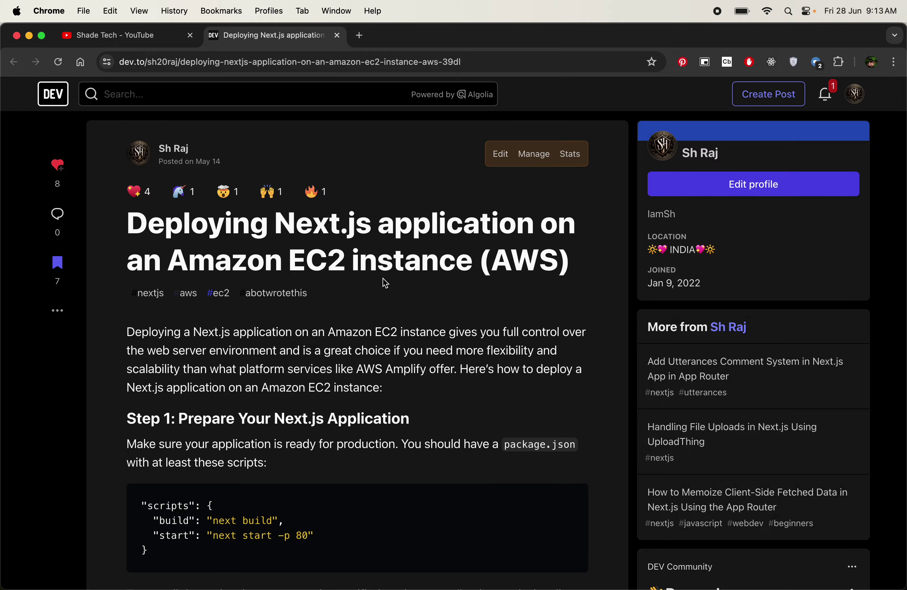
pyautogui.scroll(-20, 383, 278)
pyautogui.scroll(20, 382, 278)
pyautogui.scroll(-15, 431, 243)
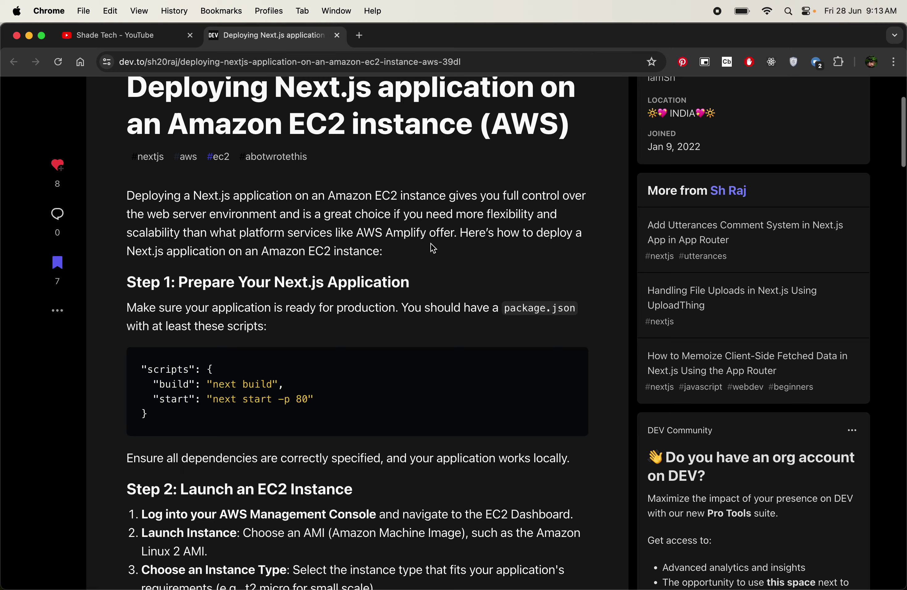
pyautogui.scroll(7, 432, 249)
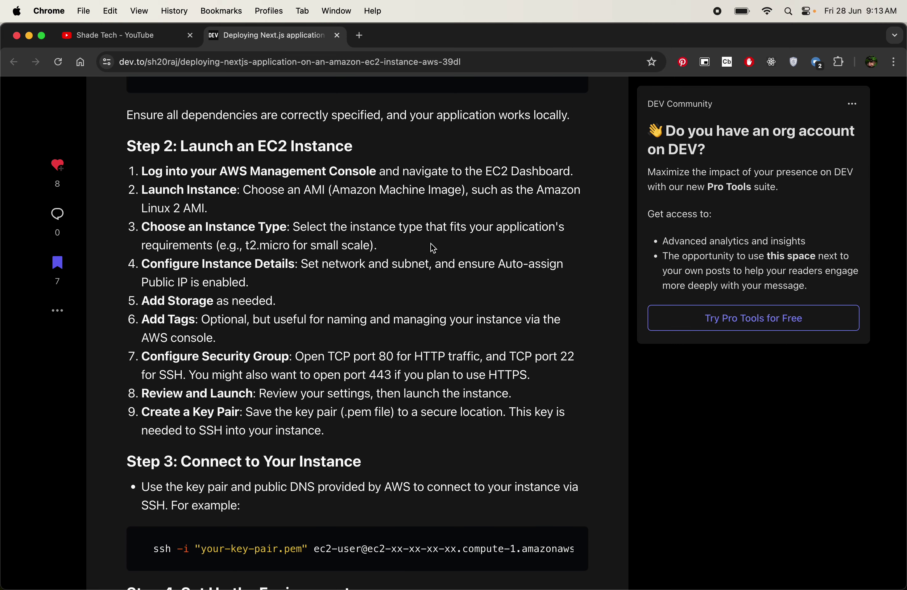
# - Close the EC2 article, switch to the AWS console in Safari, and find and open AWS Amplify with the search "ampli"
pyautogui.press('super+w')
pyautogui.hotkey('ctrl', 'Right')
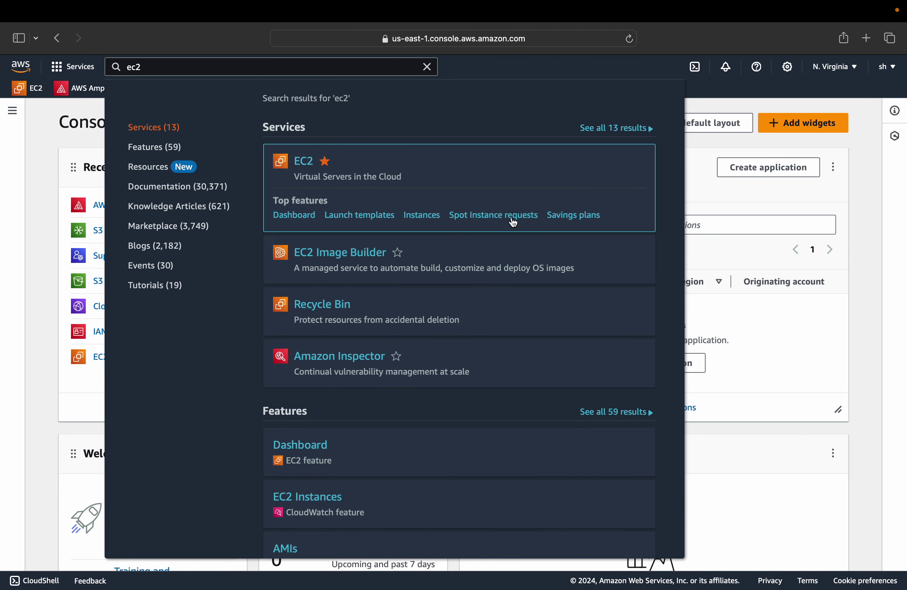
pyautogui.click(428, 67)
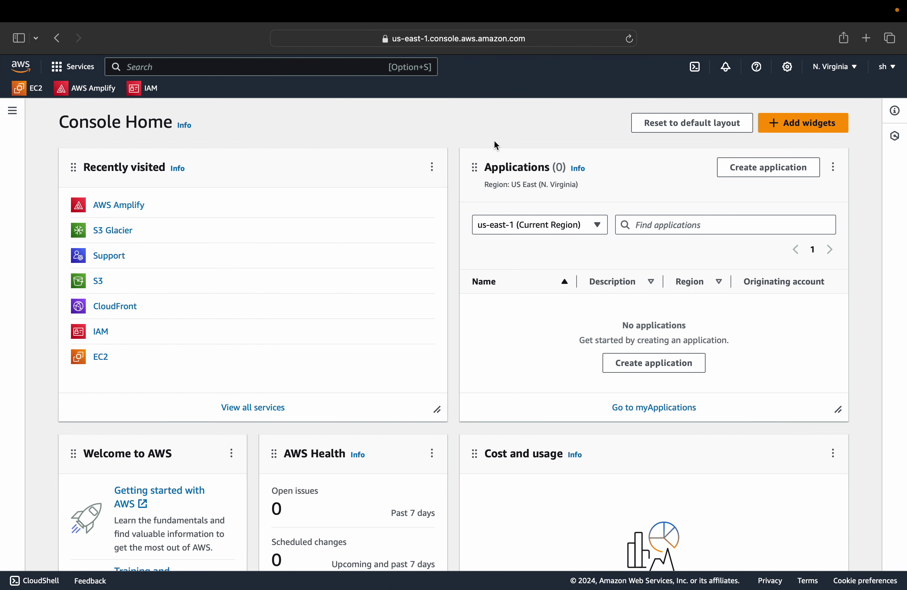
pyautogui.click(301, 61)
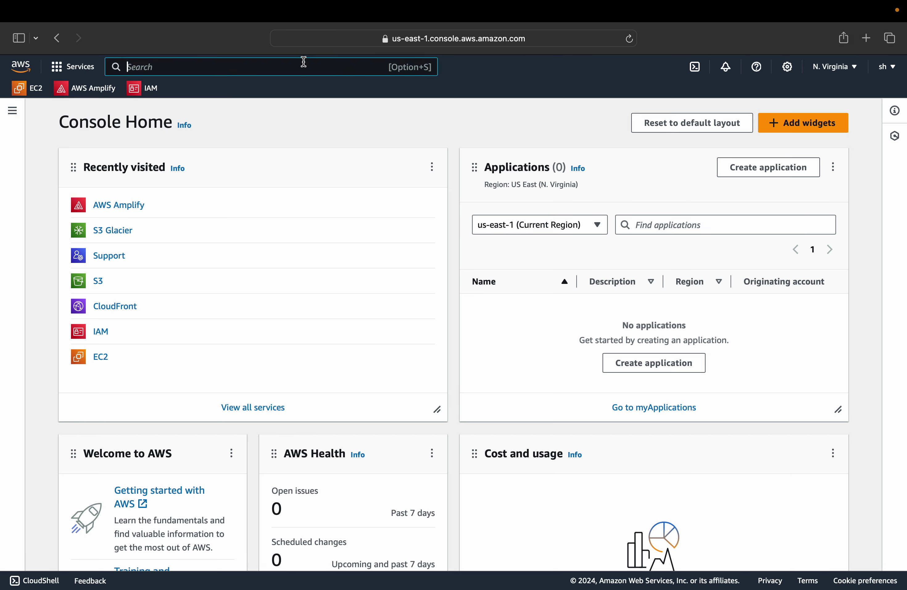
pyautogui.write('ampli')
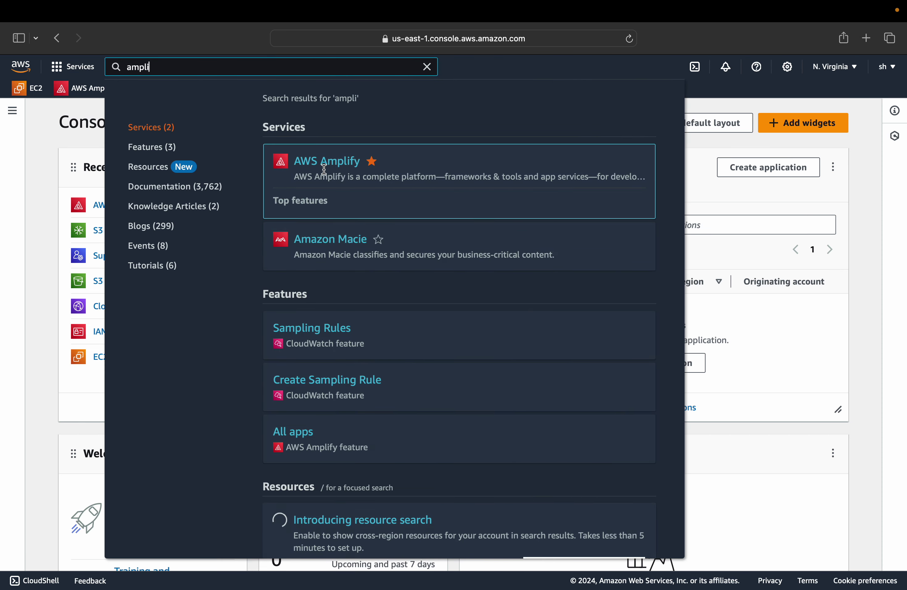
pyautogui.press('Return')
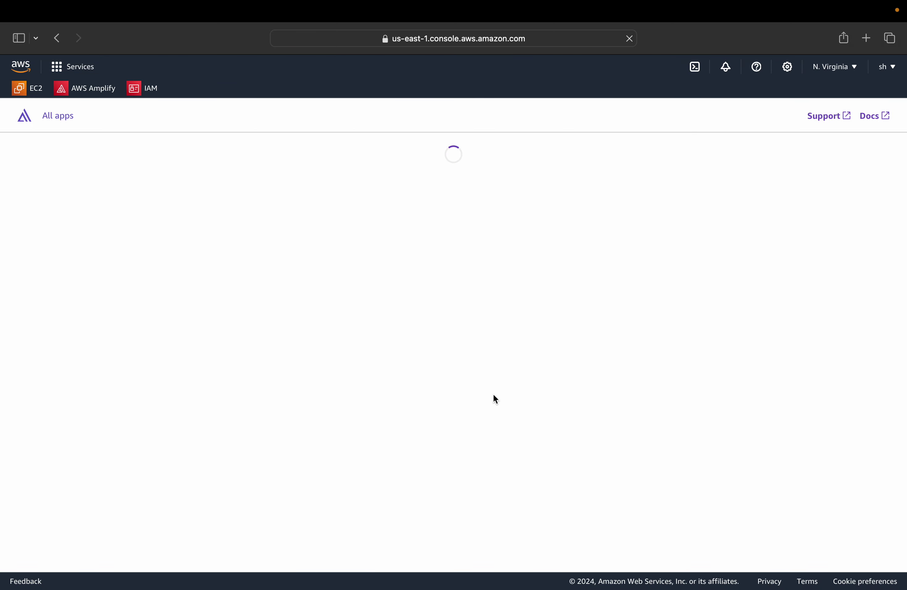
# - Switch back to Chrome and look through the Shade Tech channel's list of popular videos
pyautogui.press('super+Tab')
pyautogui.scroll(-5, 450, 318)
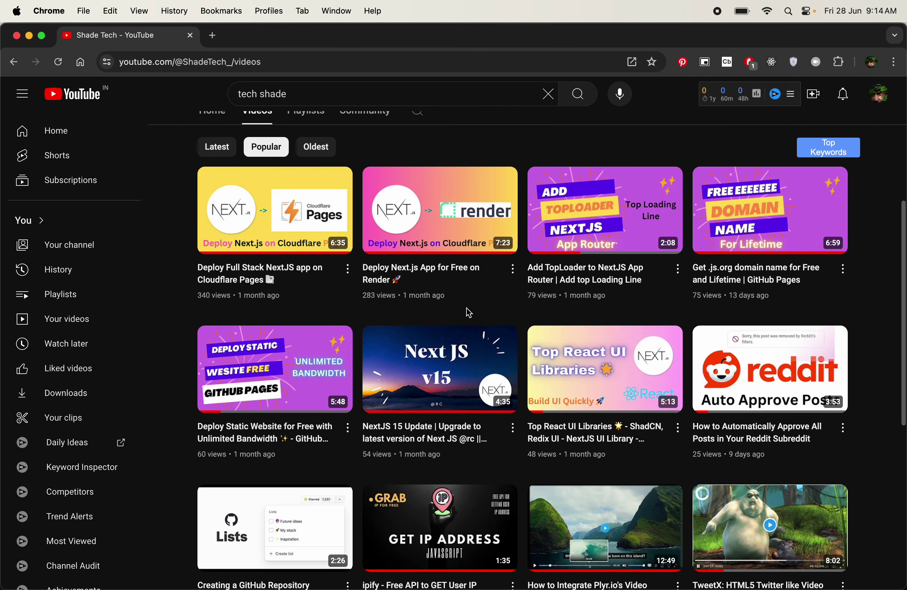
pyautogui.scroll(-10, 466, 312)
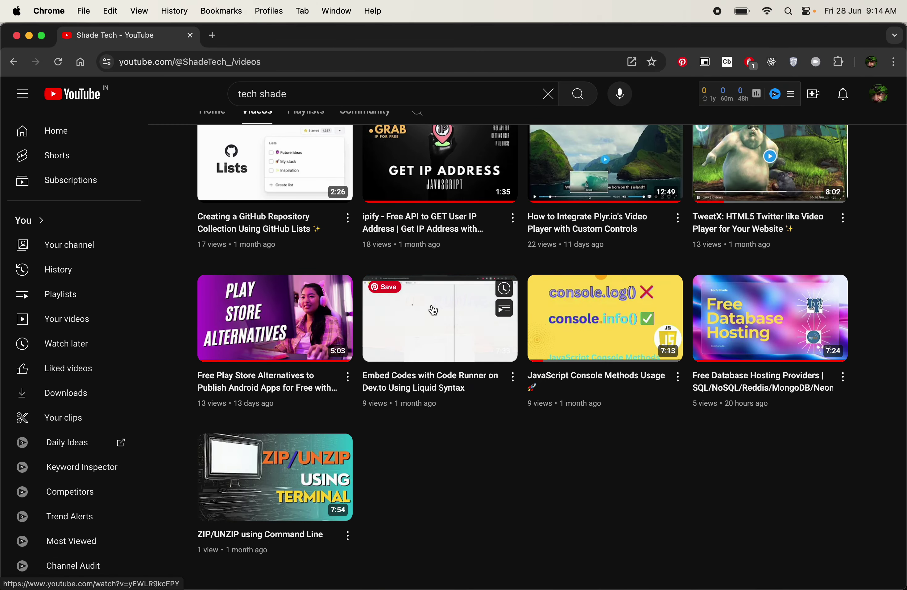
pyautogui.scroll(1, 433, 383)
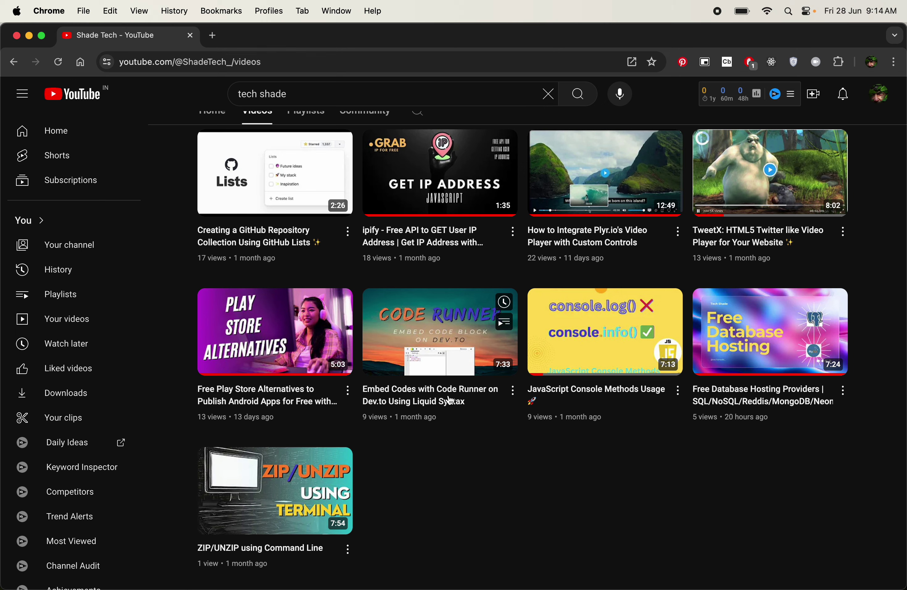
pyautogui.scroll(3, 633, 326)
pyautogui.scroll(12, 632, 326)
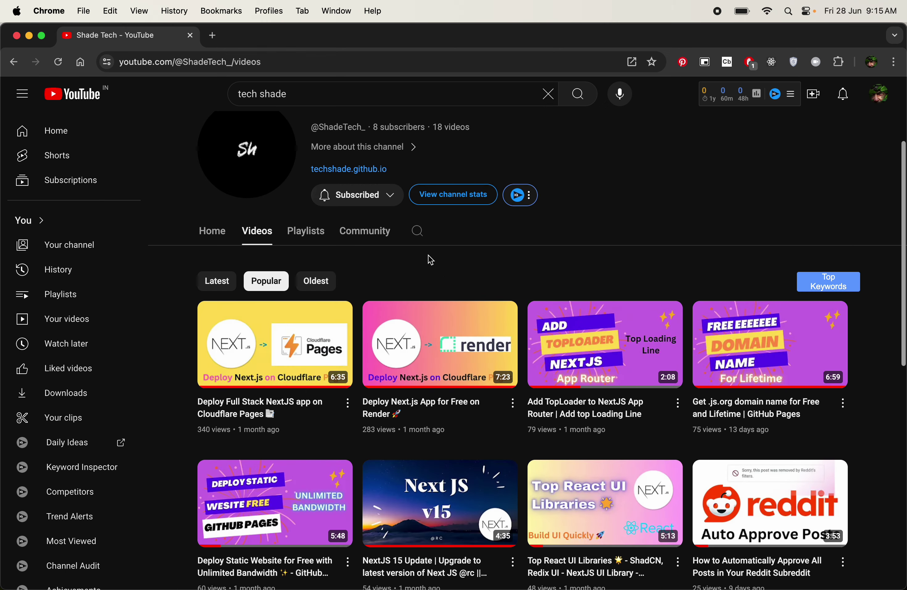
pyautogui.scroll(2, 427, 257)
pyautogui.scroll(1, 430, 260)
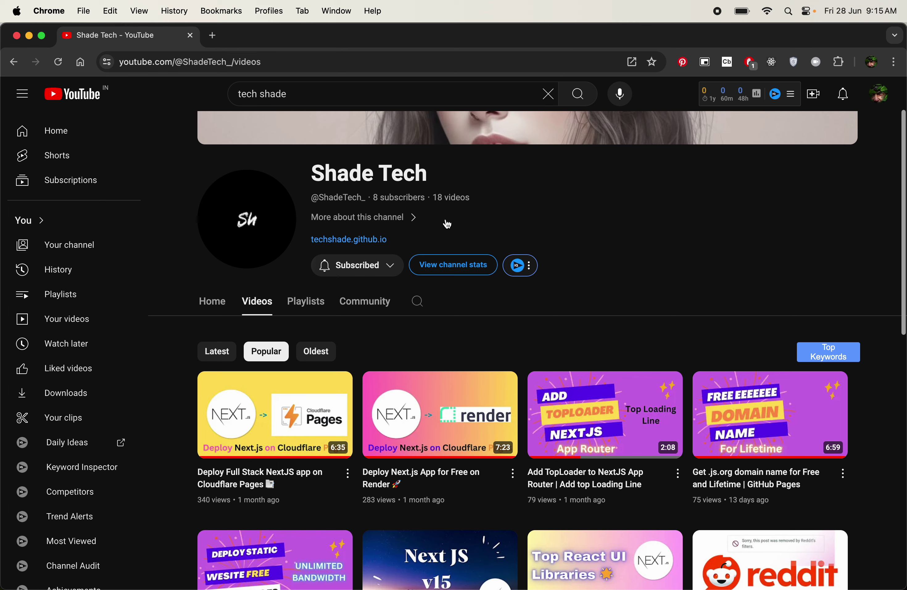
# - Open the channel's techshade.github.io link and change the address to github.com/techshade to load the GitHub organization
pyautogui.click(382, 240)
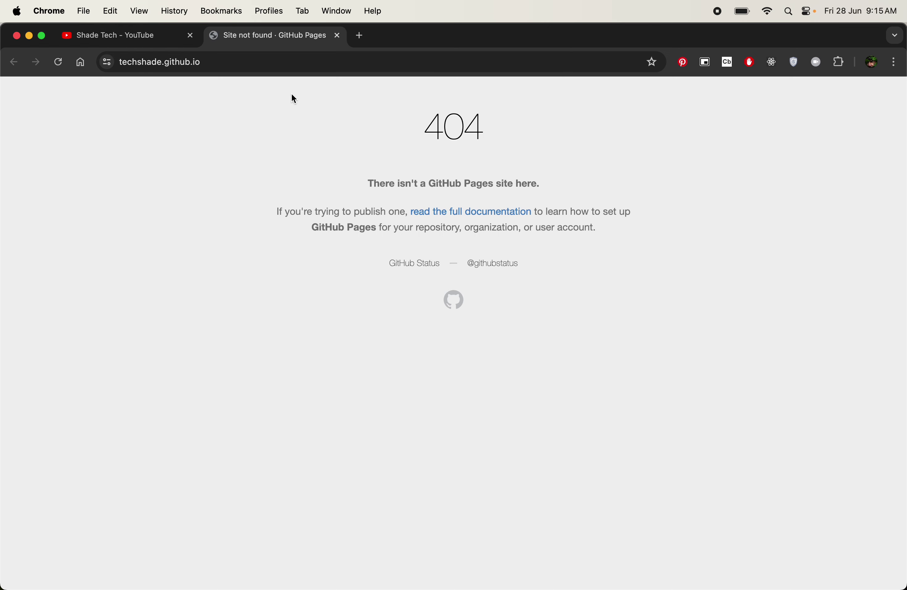
pyautogui.doubleClick(153, 66)
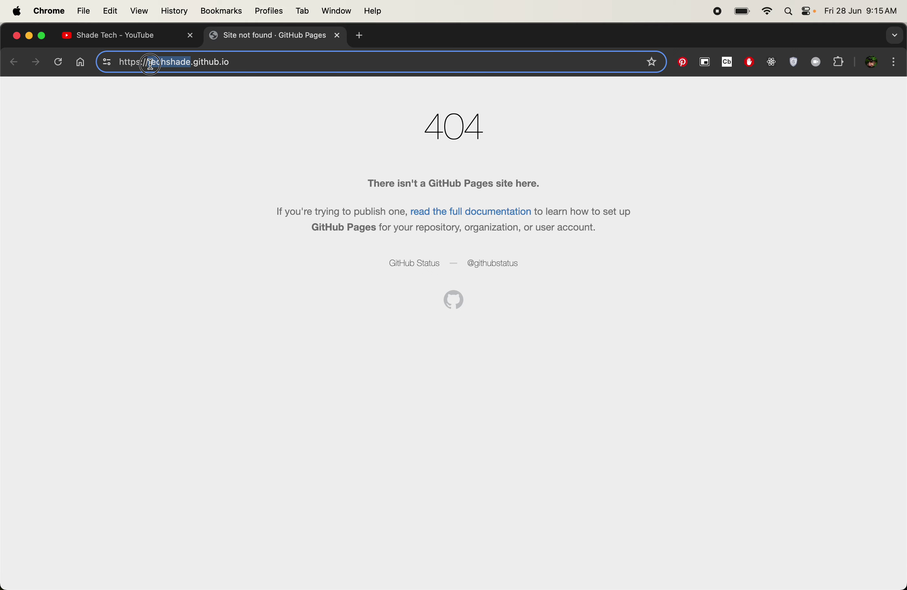
pyautogui.press('super+c')
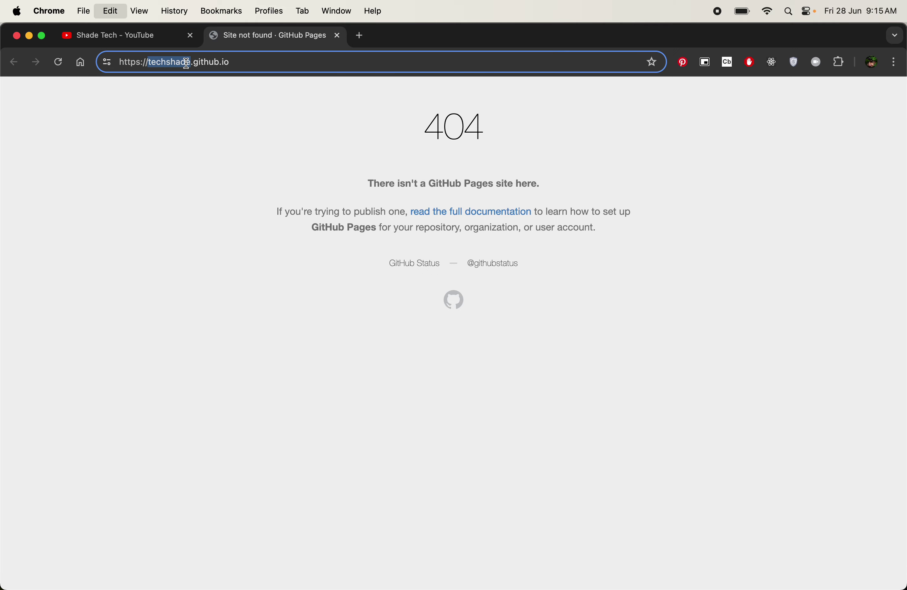
pyautogui.press('BackSpace')
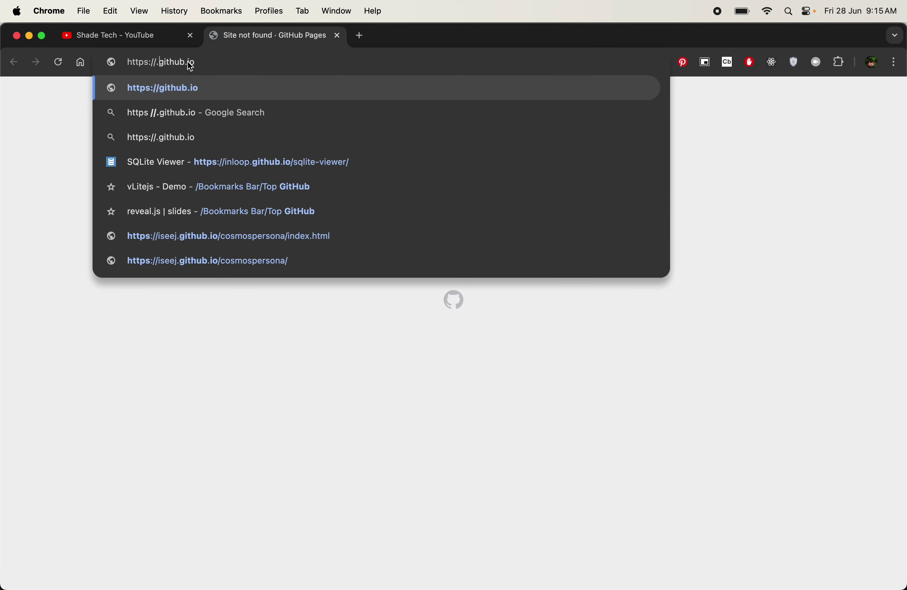
pyautogui.press('Delete')
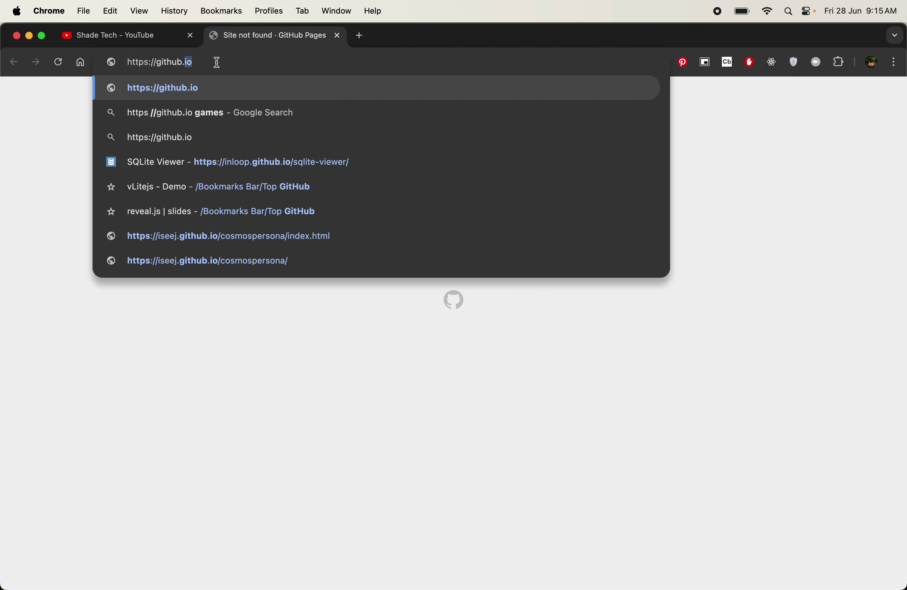
pyautogui.write('com/techshade')
pyautogui.press('super+v')
pyautogui.press('Return')
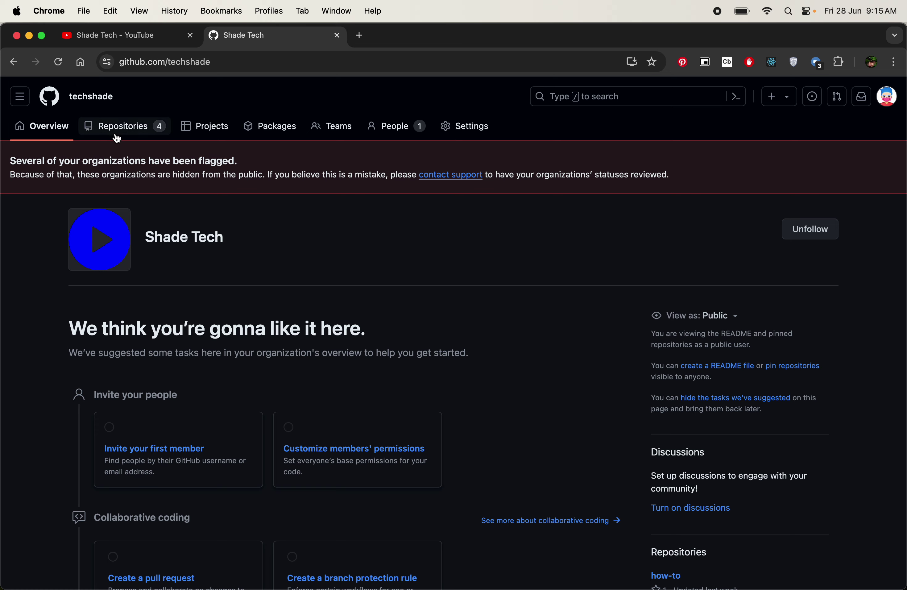
# - Look through the organization's repositories and open the how-to repository
pyautogui.scroll(-3, 294, 276)
pyautogui.scroll(-3, 294, 276)
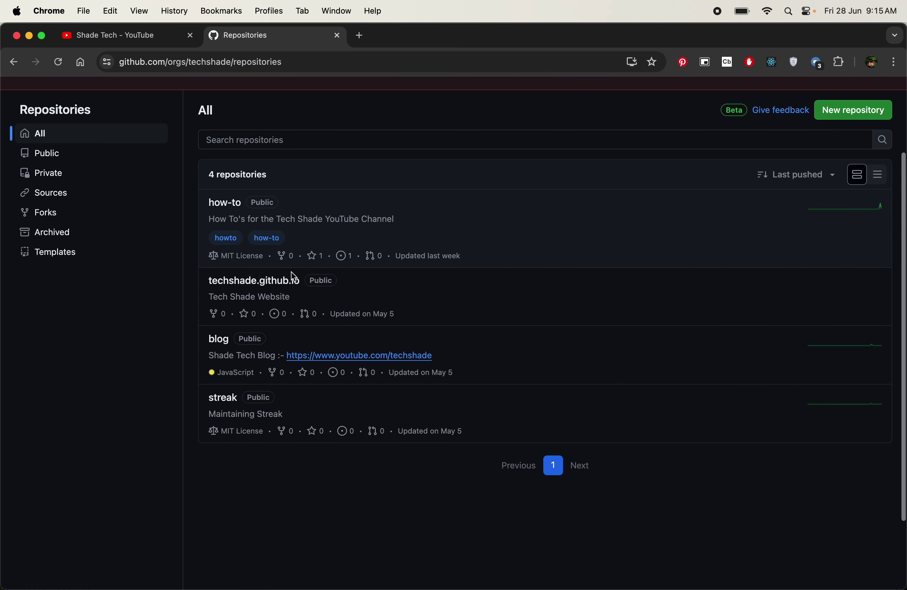
pyautogui.scroll(1, 293, 276)
pyautogui.click(229, 232)
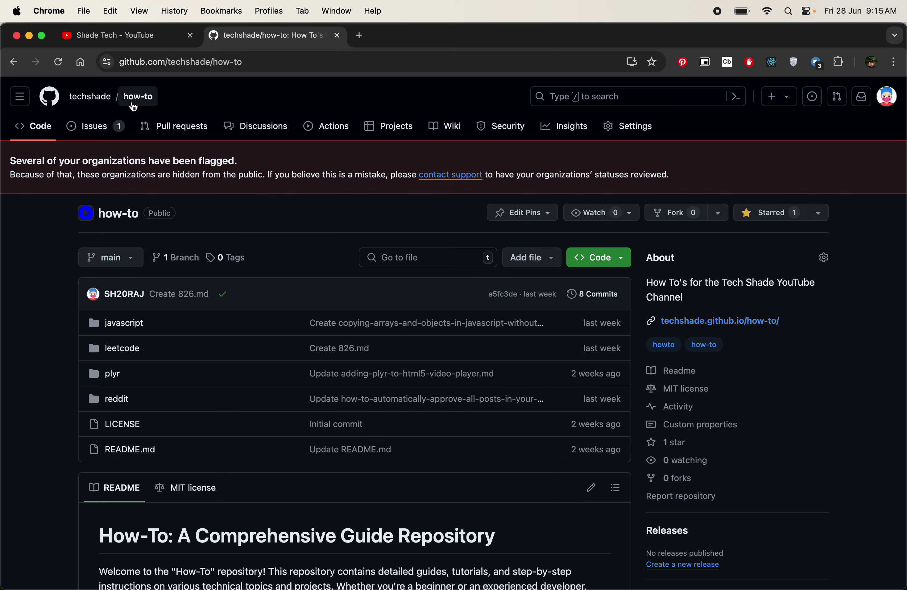
# - View the how-to repository's new issue form and the category selection for a new discussion
pyautogui.click(108, 133)
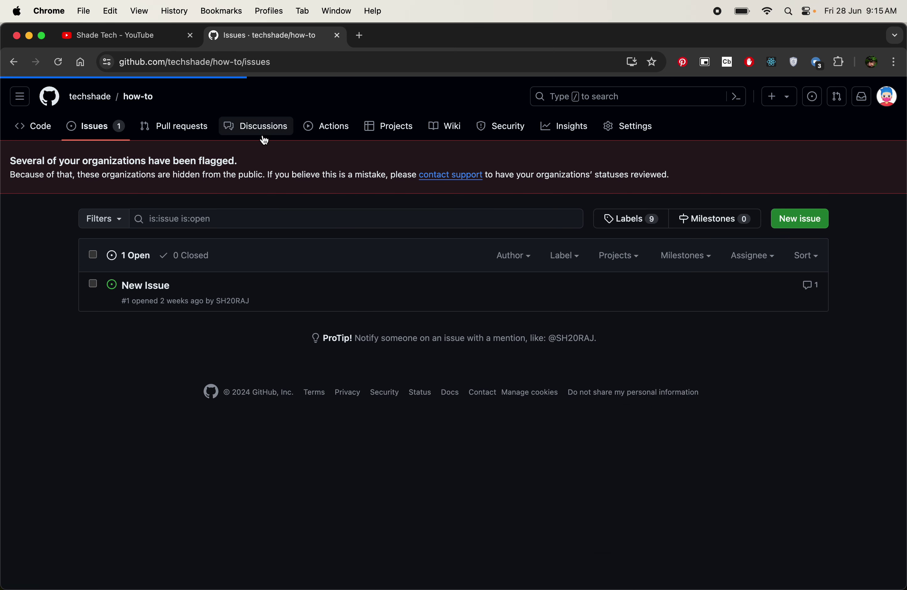
pyautogui.click(800, 218)
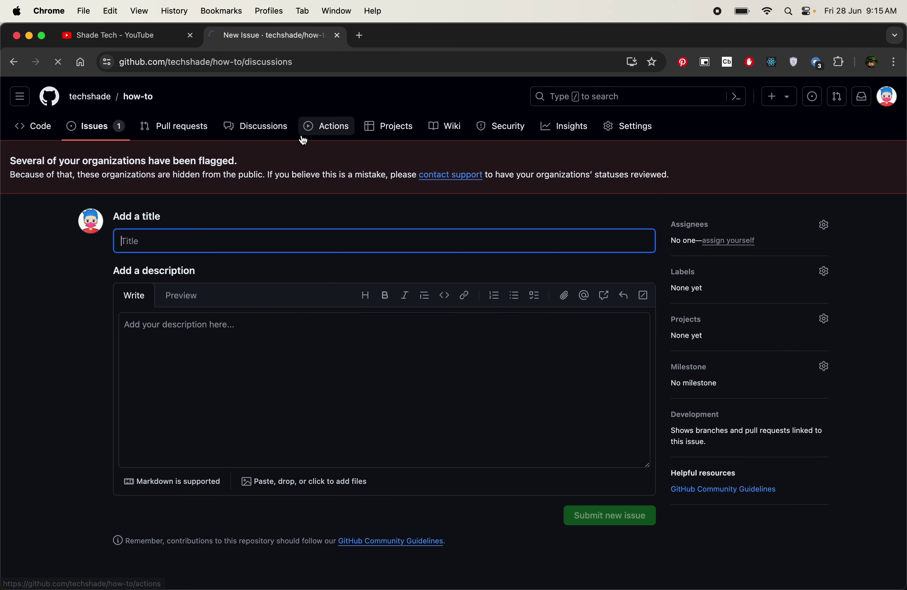
pyautogui.click(281, 130)
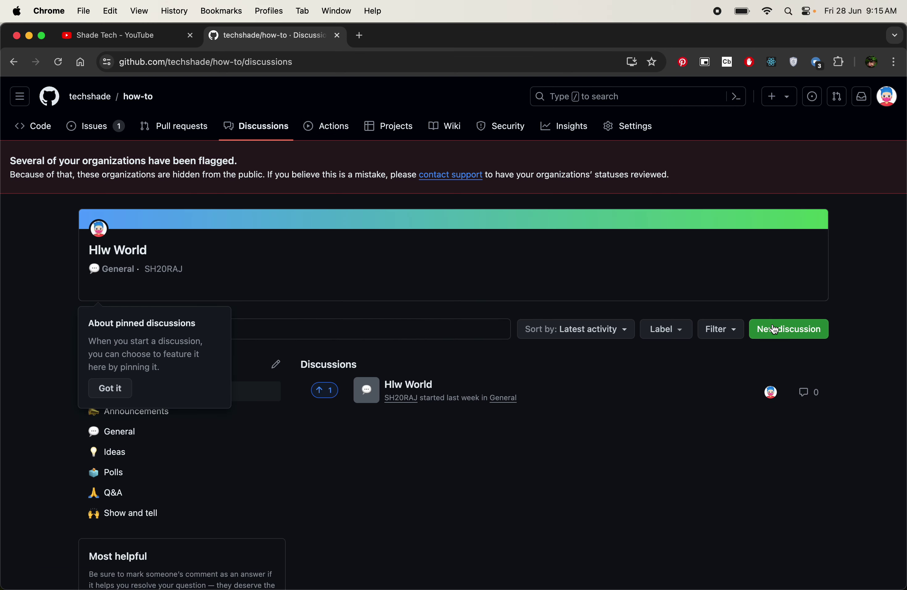
pyautogui.click(775, 329)
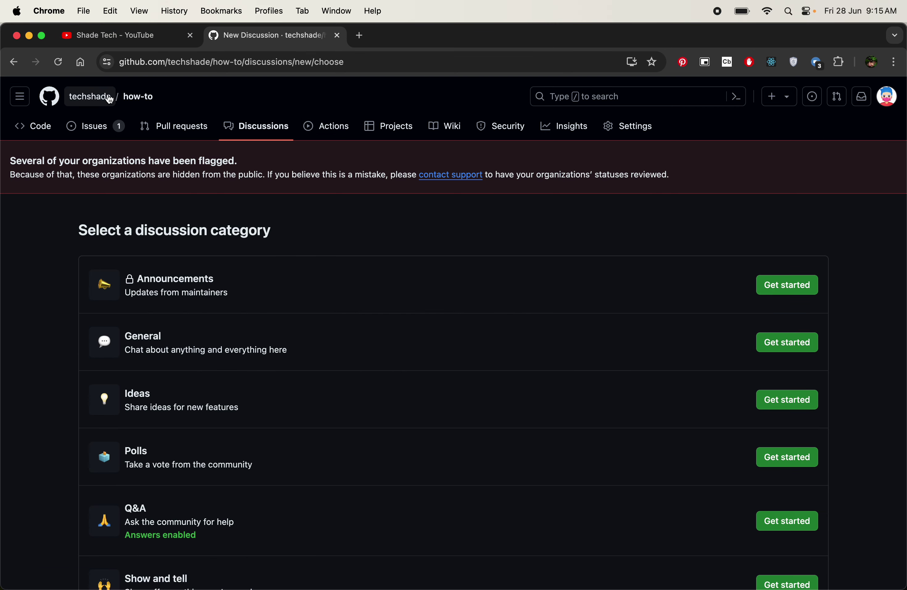
# - Go back to the how-to repository's main page, skim its README, and return to the YouTube channel
pyautogui.moveTo(106, 95)
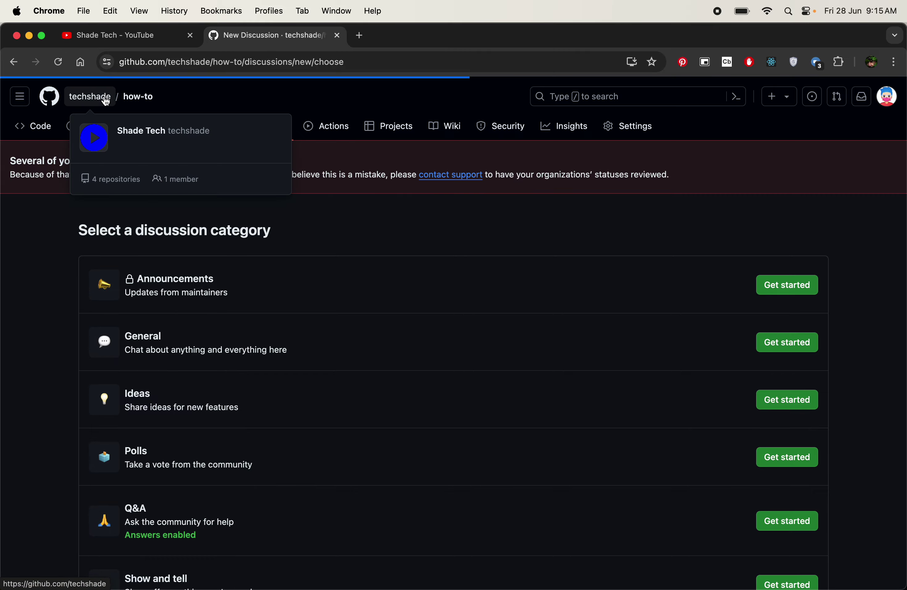
pyautogui.click(196, 110)
pyautogui.scroll(-3, 312, 169)
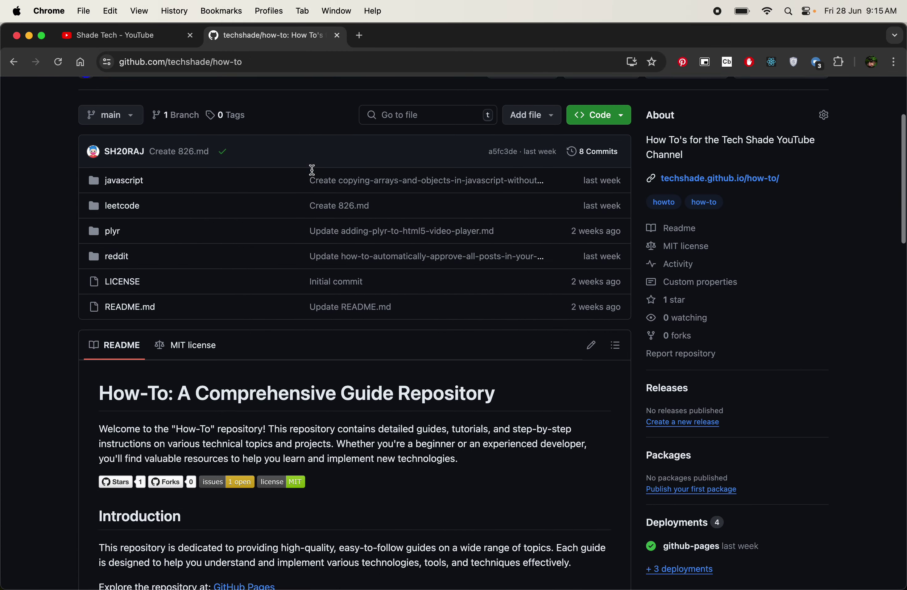
pyautogui.scroll(-20, 414, 369)
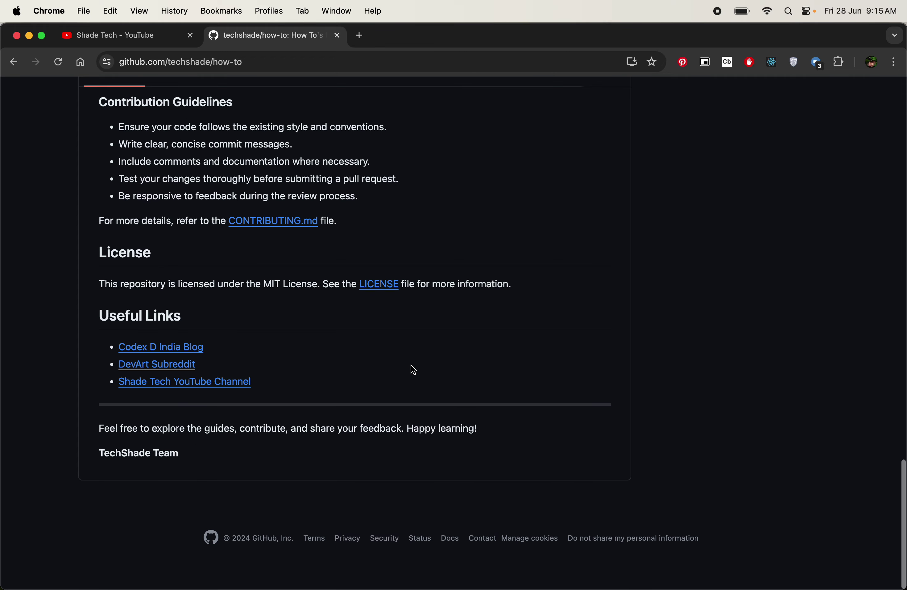
pyautogui.scroll(20, 414, 370)
pyautogui.hotkey('ctrl', 'shift', 'Tab')
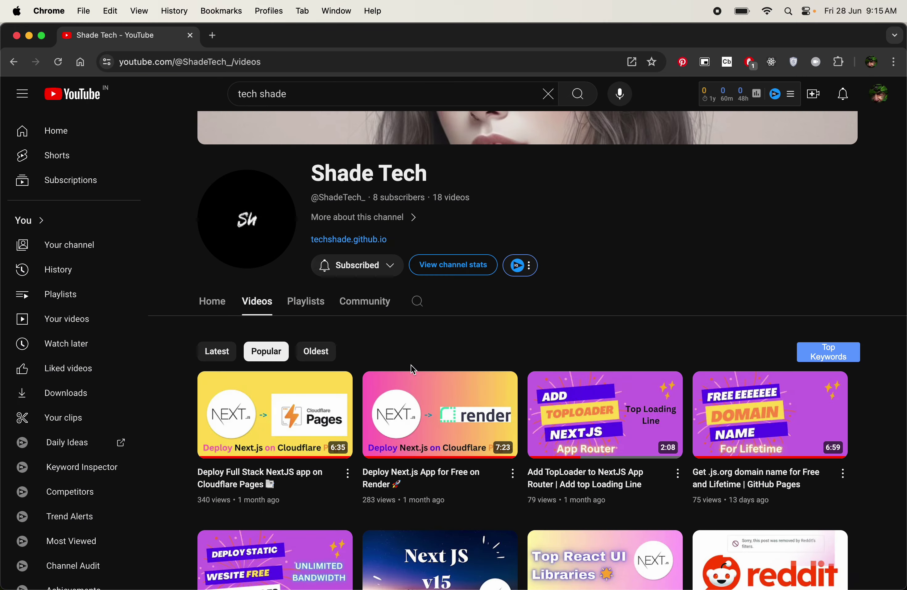
# - Switch to the AWS console and start creating a new Amplify app
pyautogui.hotkey('ctrl', 'Right')
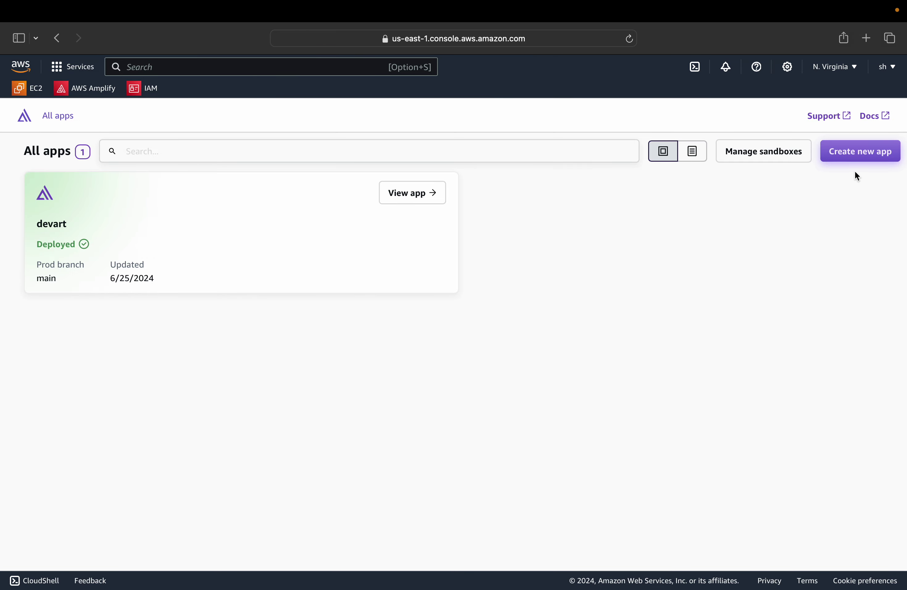
pyautogui.click(857, 152)
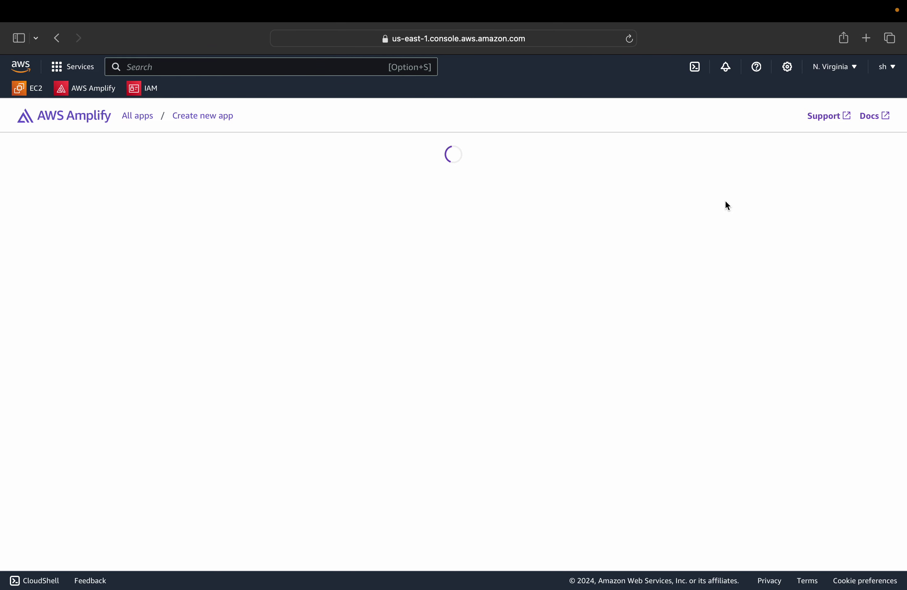
# - Look through the available AWS regions without changing the current one, and choose GitHub as the app's source code provider
pyautogui.click(854, 72)
pyautogui.scroll(-10, 785, 440)
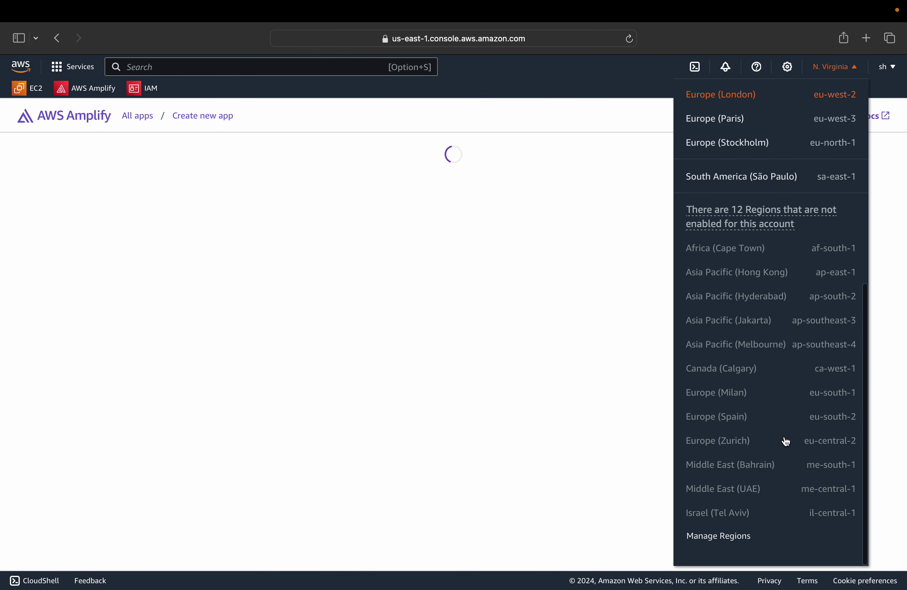
pyautogui.scroll(10, 782, 446)
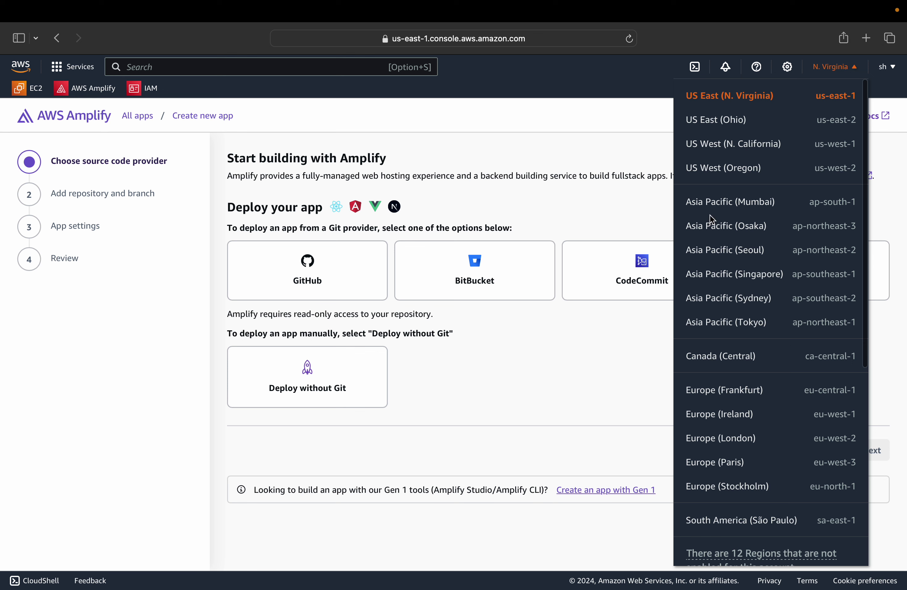
pyautogui.click(581, 411)
pyautogui.click(353, 288)
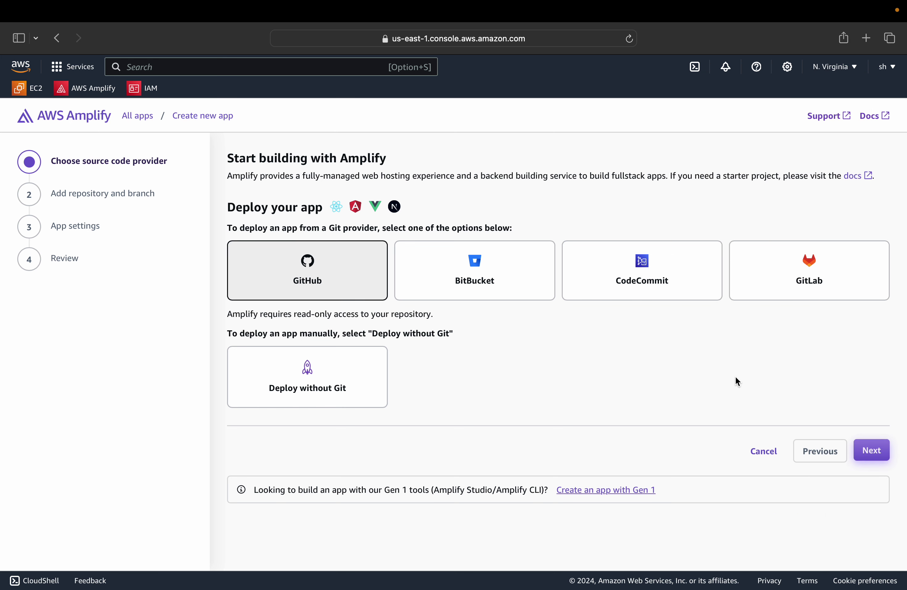
# - Confirm GitHub as the source code provider and open the list of available repositories
pyautogui.click(862, 453)
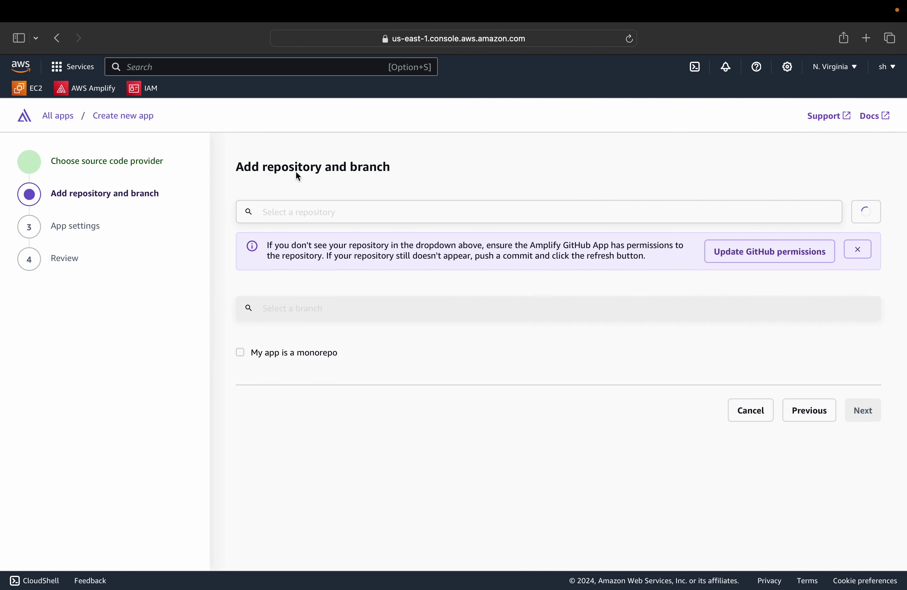
pyautogui.click(298, 204)
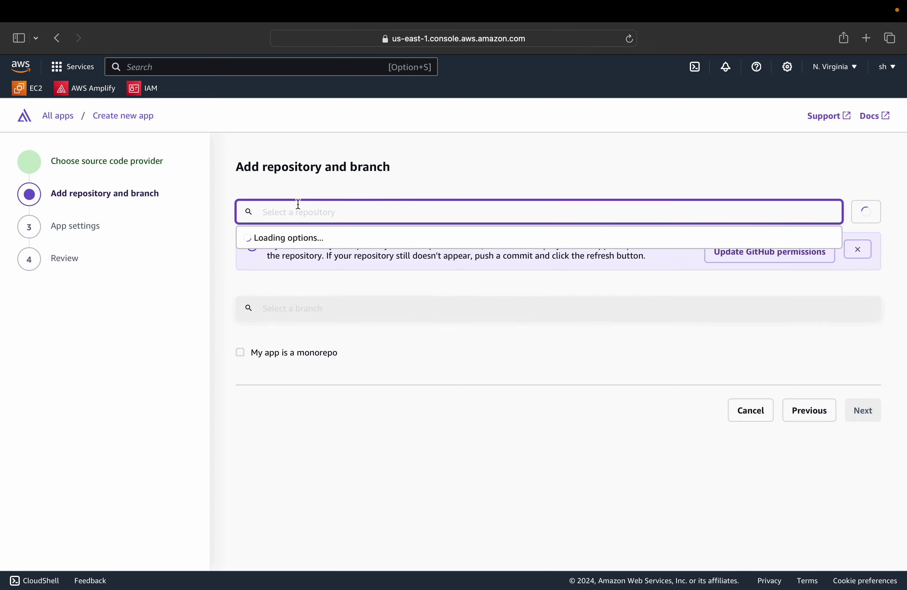
# - Switch to Chrome and open the devart repository on GitHub in a new tab
pyautogui.hotkey('ctrl', 'Left')
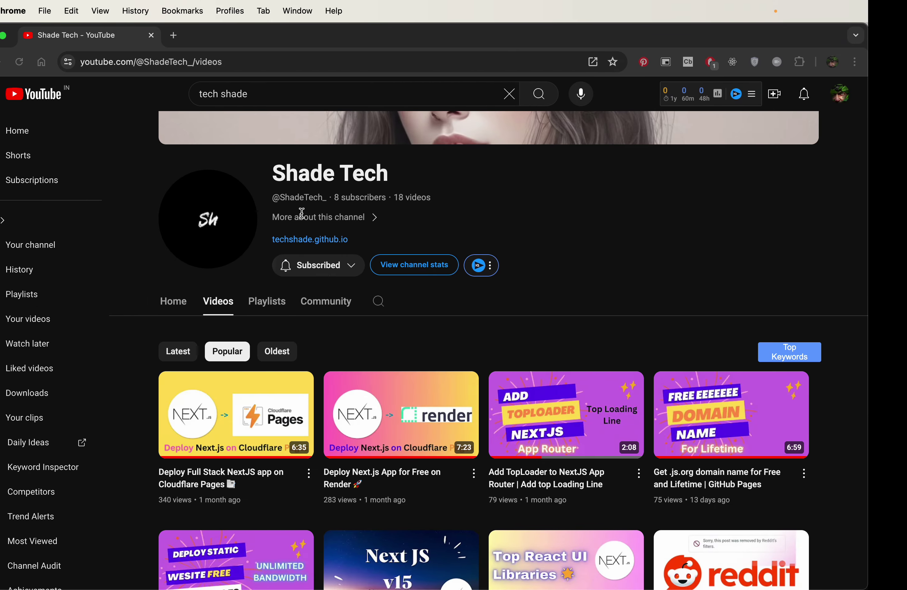
pyautogui.press('super+t')
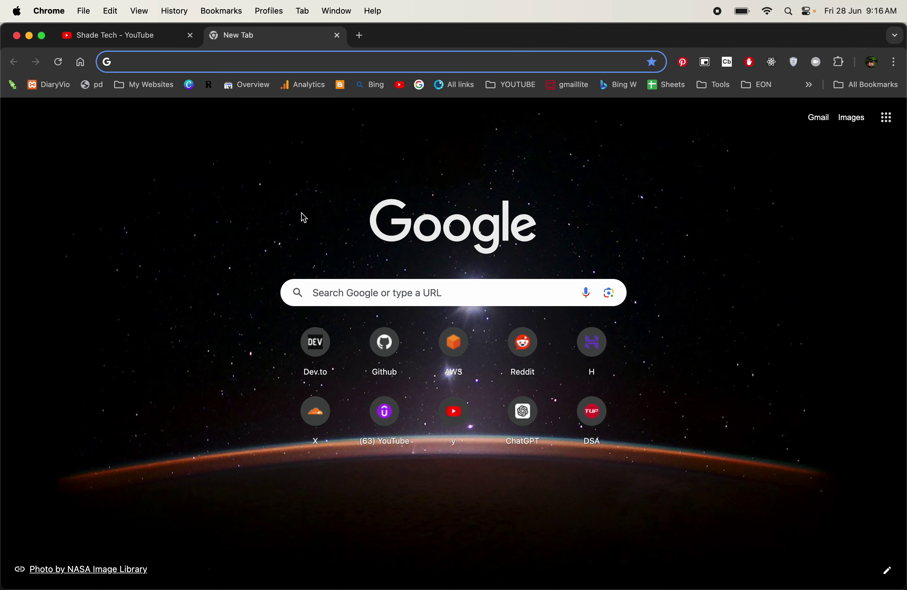
pyautogui.write('github.com/SH20RAJ')
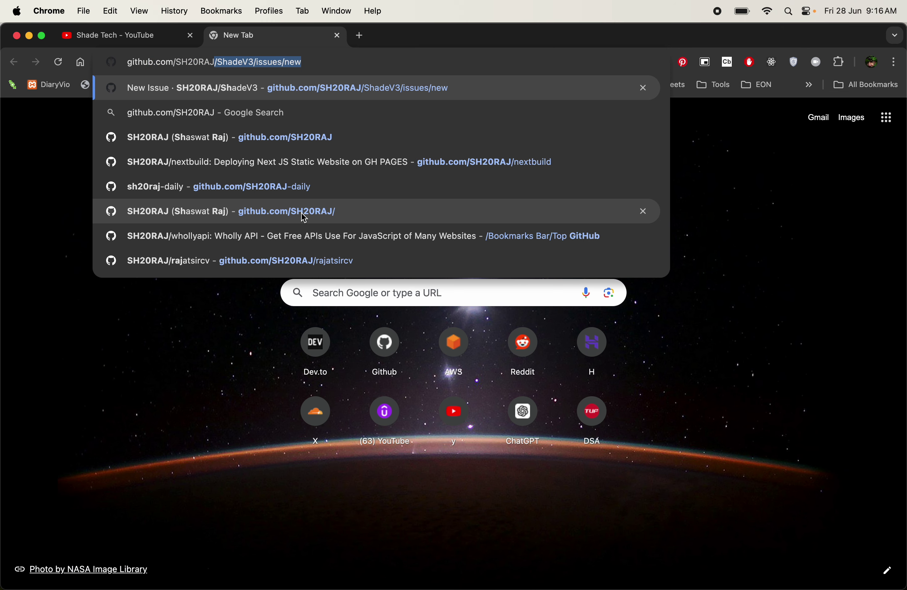
pyautogui.write('/de')
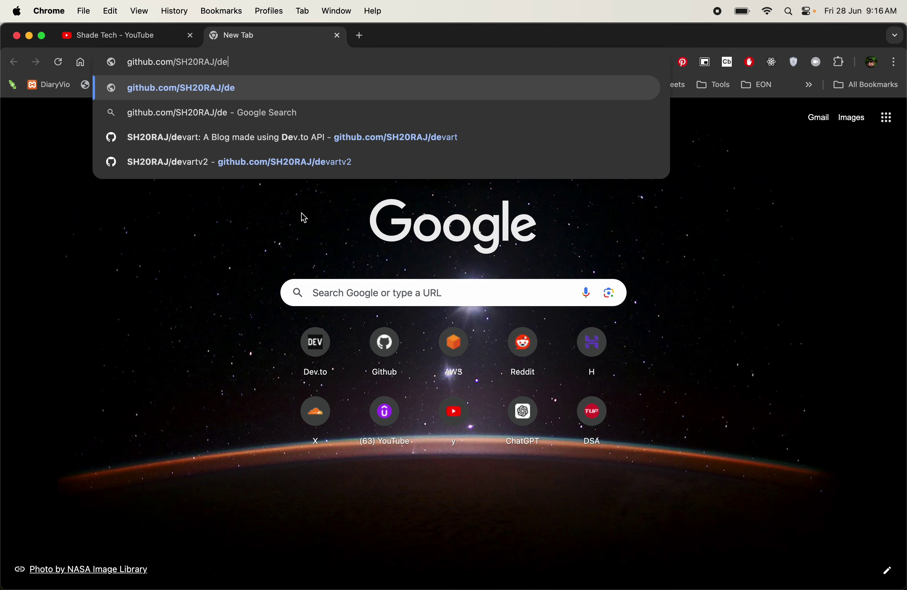
pyautogui.press('Down')
pyautogui.press('Down')
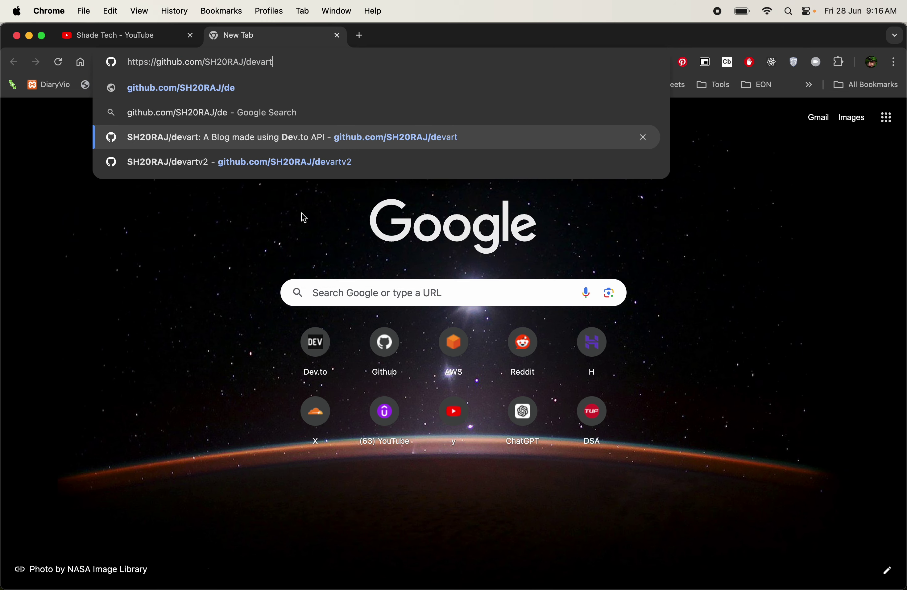
pyautogui.press('Return')
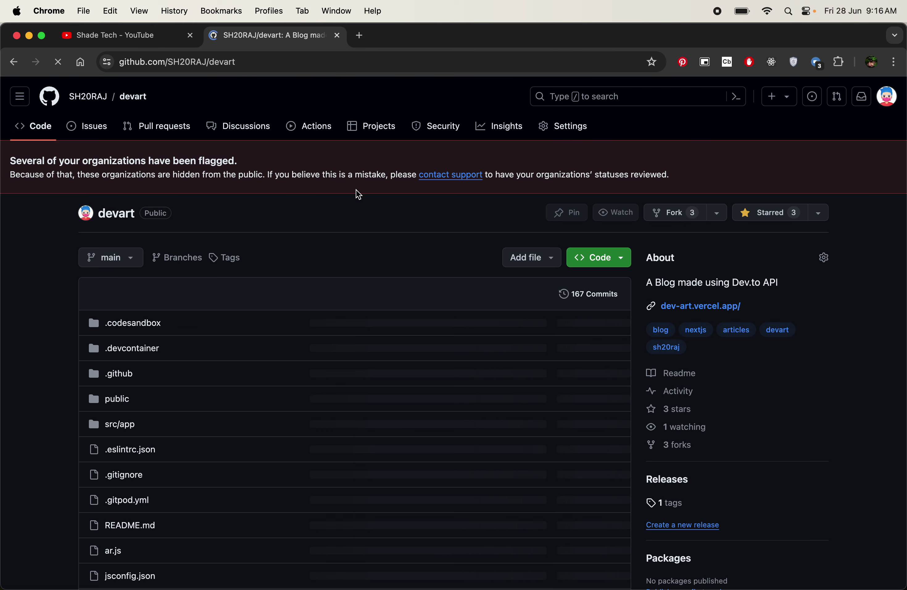
# - Open the repository's live site dev-art.vercel.app, skim the repository's main page, and look through the posts on the site
pyautogui.click(725, 311)
pyautogui.click(245, 34)
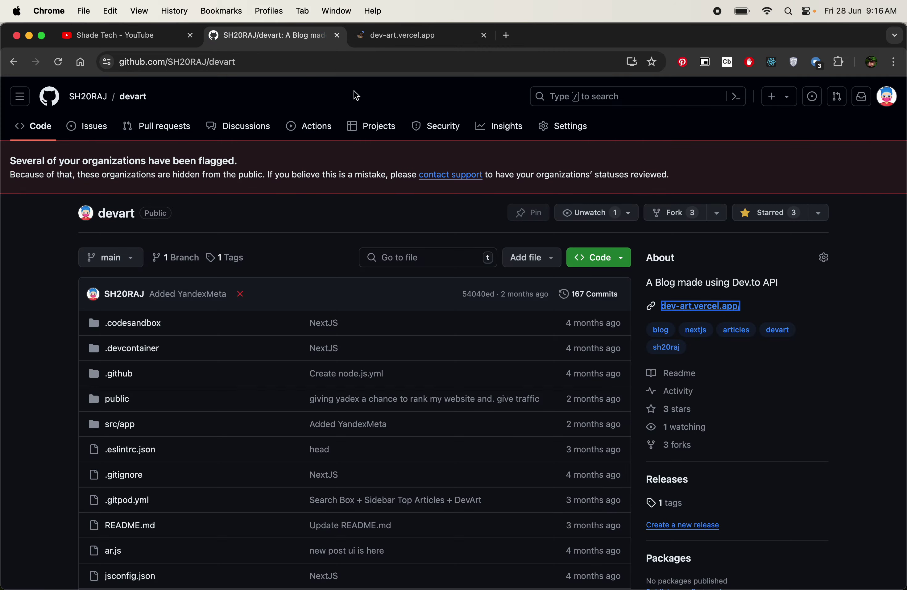
pyautogui.scroll(-10, 429, 227)
pyautogui.scroll(10, 403, 402)
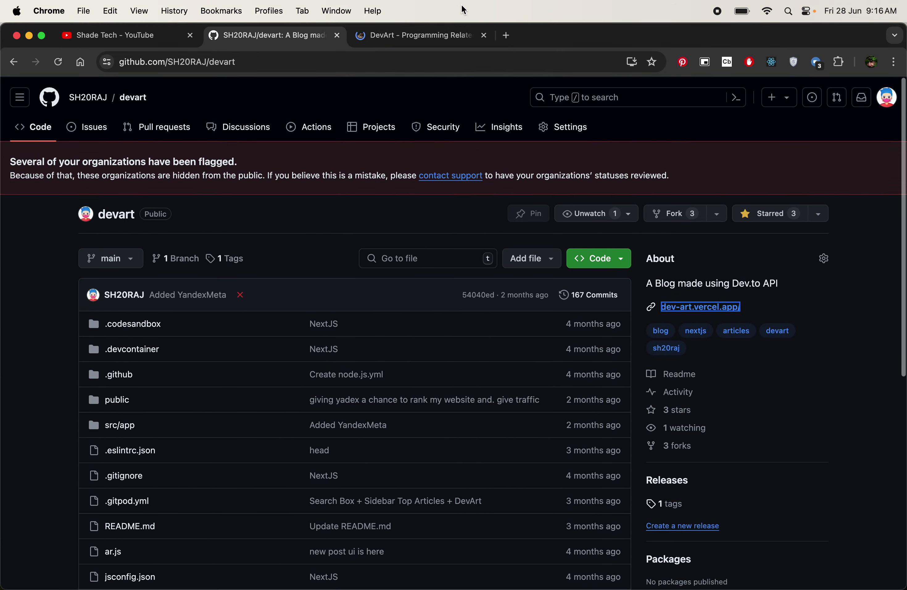
pyautogui.click(427, 38)
pyautogui.scroll(-10, 504, 338)
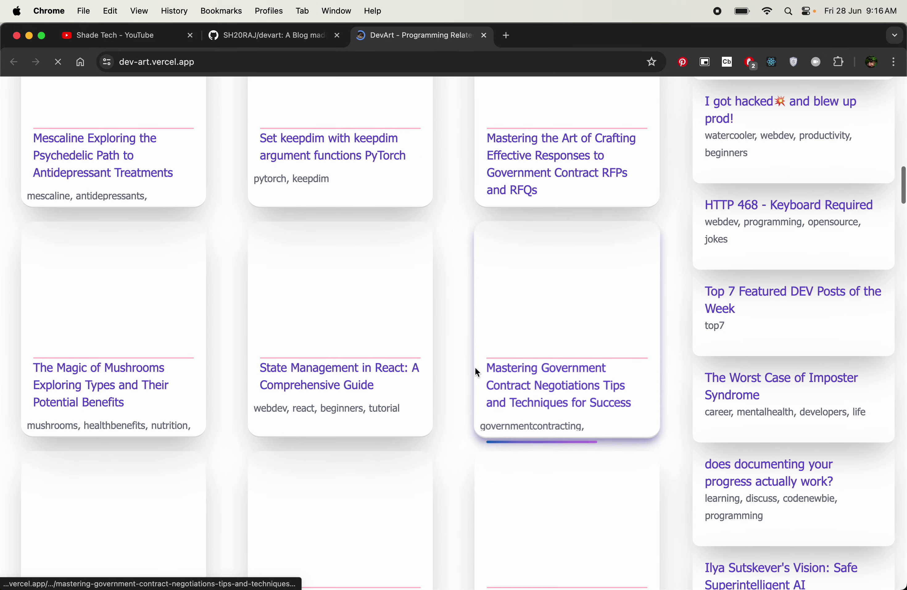
pyautogui.scroll(-5, 476, 372)
# - Open dev.to in a new tab and compare its home page with the DevArt site
pyautogui.press('super+t')
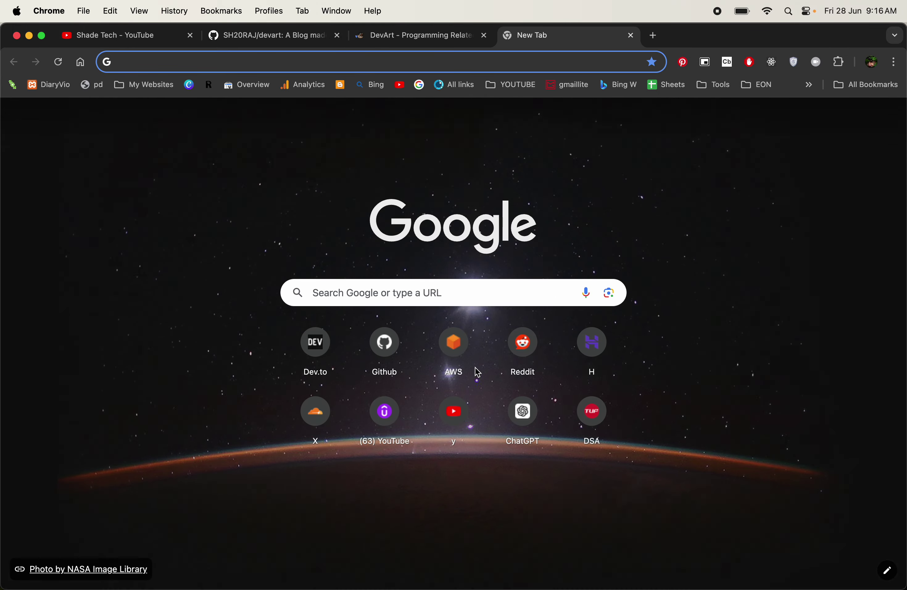
pyautogui.write('dev')
pyautogui.press('Return')
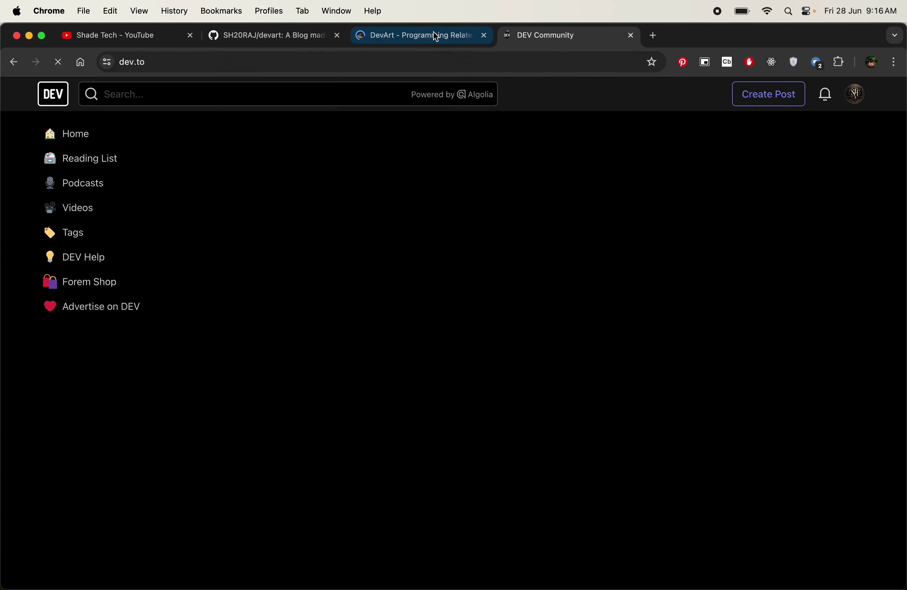
pyautogui.click(421, 35)
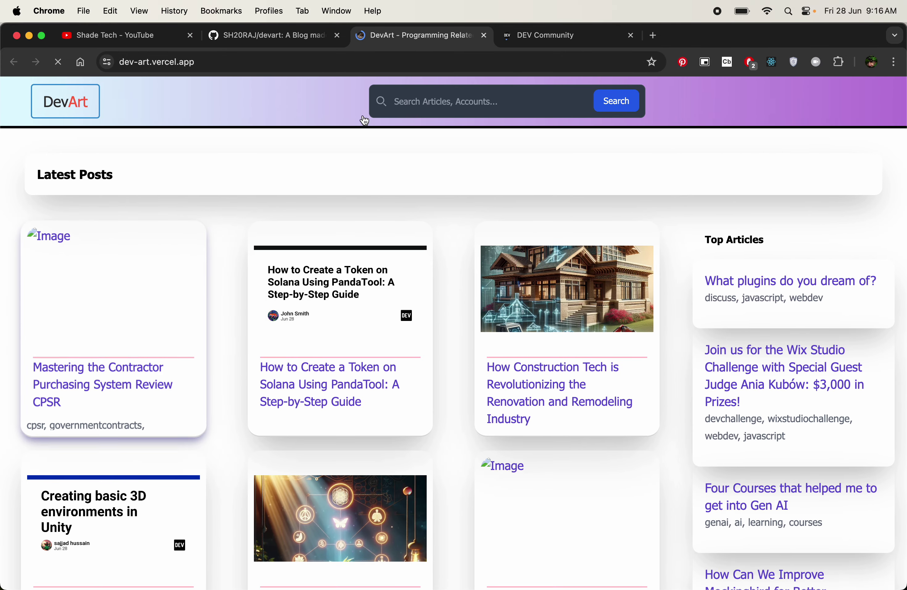
pyautogui.click(563, 32)
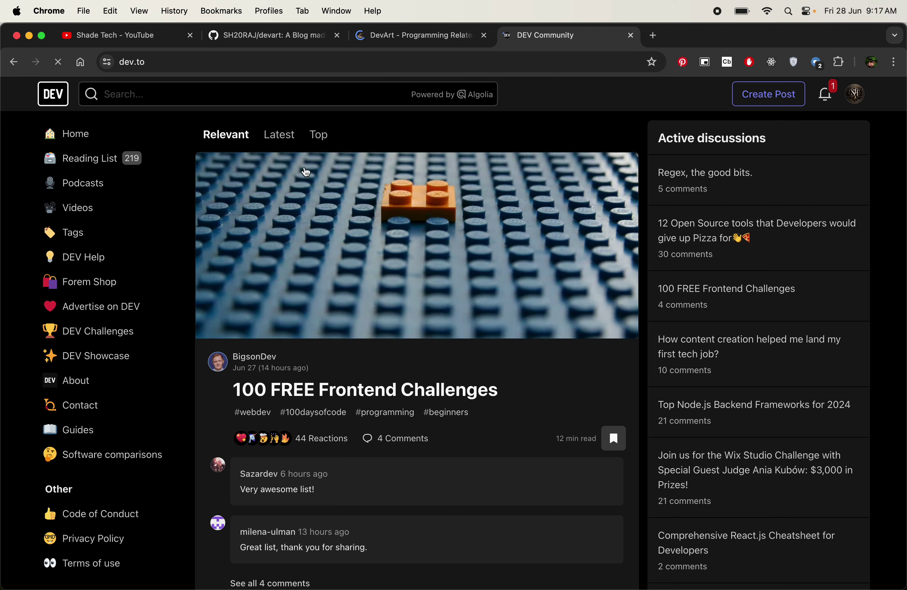
pyautogui.click(420, 41)
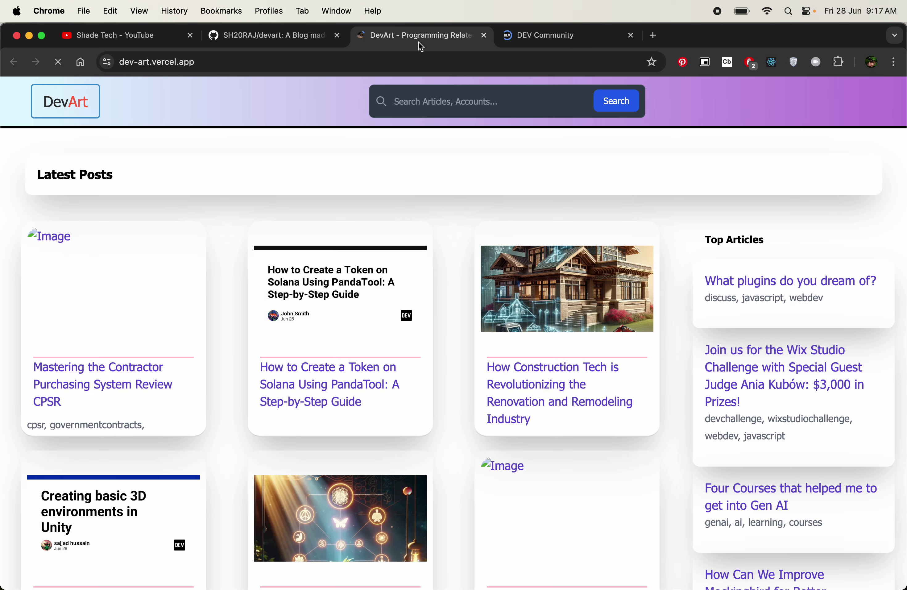
# - Show the latest posts on dev.to and compare the feed with the articles listed on the DevArt site
pyautogui.click(550, 36)
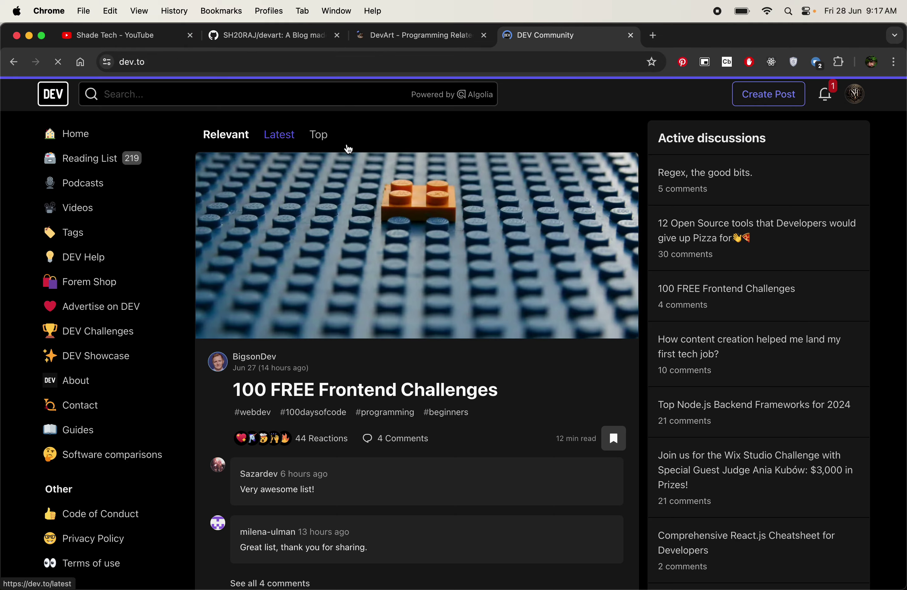
pyautogui.scroll(-15, 679, 318)
pyautogui.scroll(13, 526, 189)
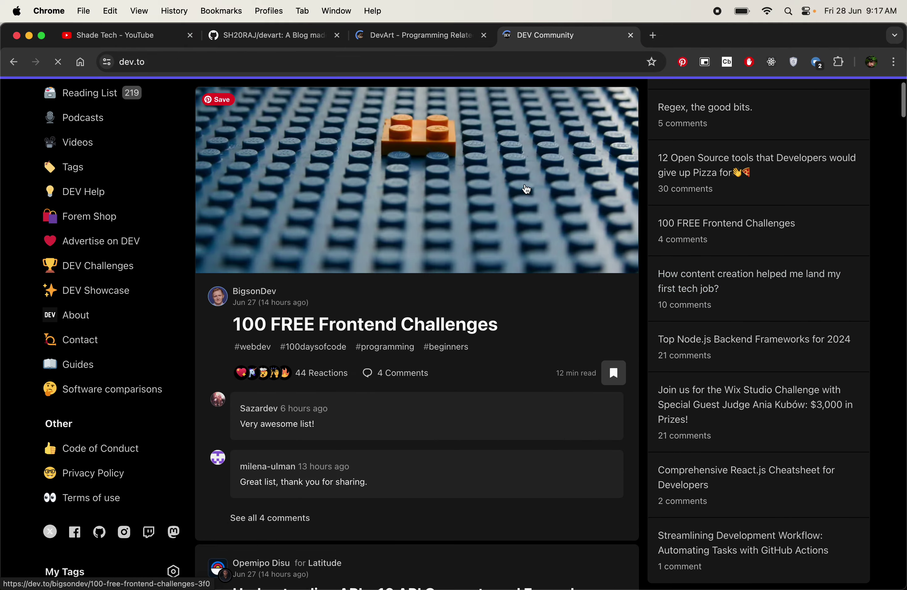
pyautogui.click(446, 44)
pyautogui.scroll(-12, 437, 211)
pyautogui.scroll(10, 743, 325)
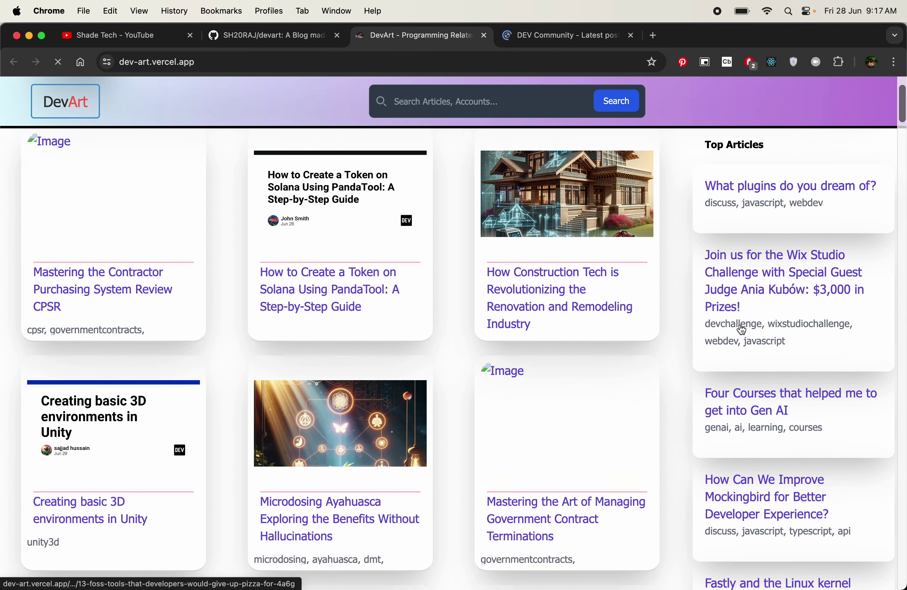
pyautogui.scroll(3, 666, 305)
# - Return to the AWS console, select the devart repository with its main branch, and continue to the app settings
pyautogui.hotkey('ctrl', 'Right')
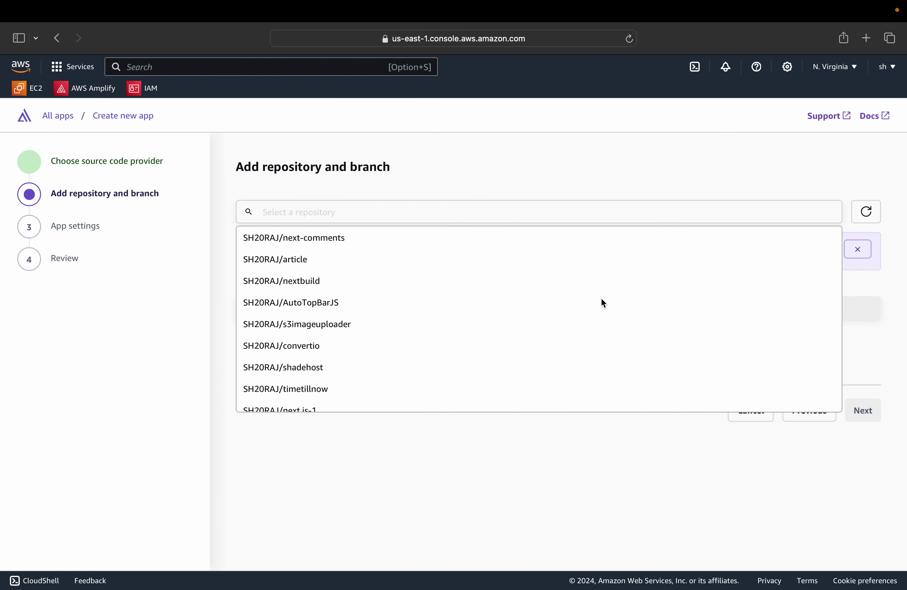
pyautogui.click(467, 213)
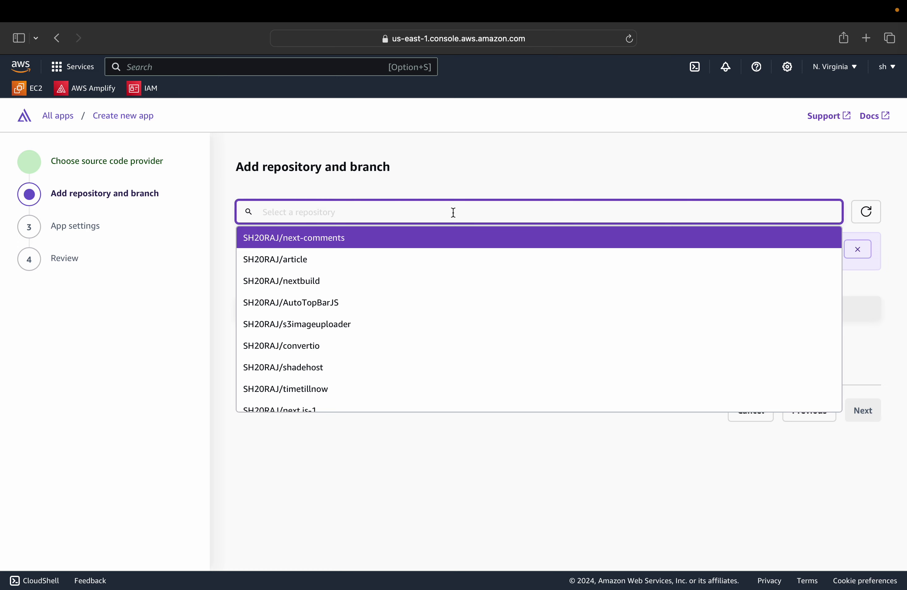
pyautogui.write('dev')
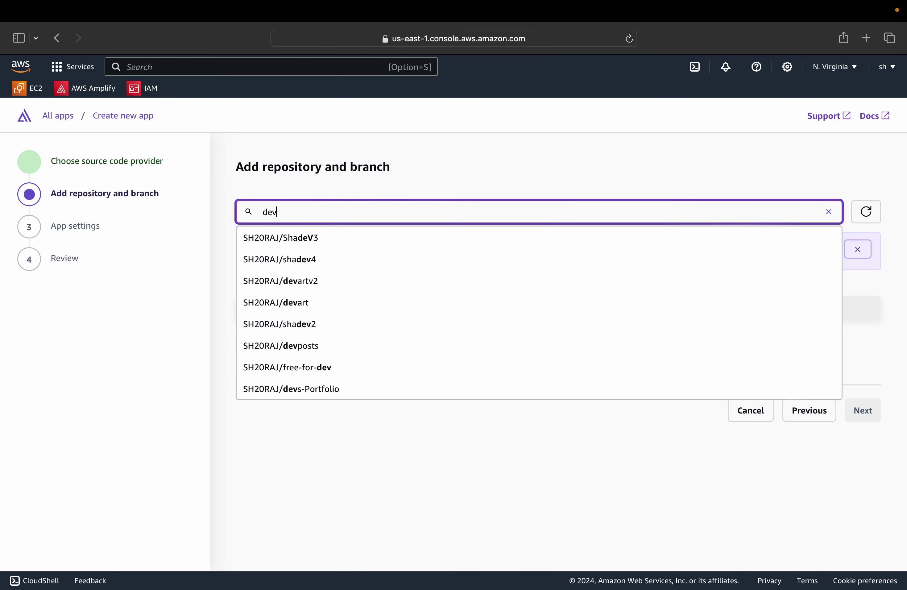
pyautogui.write('art')
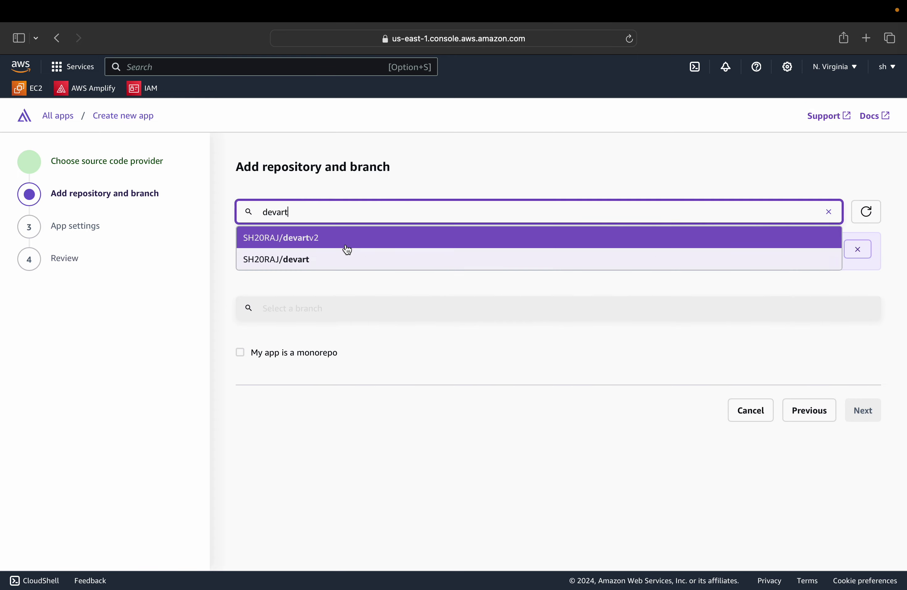
pyautogui.click(348, 258)
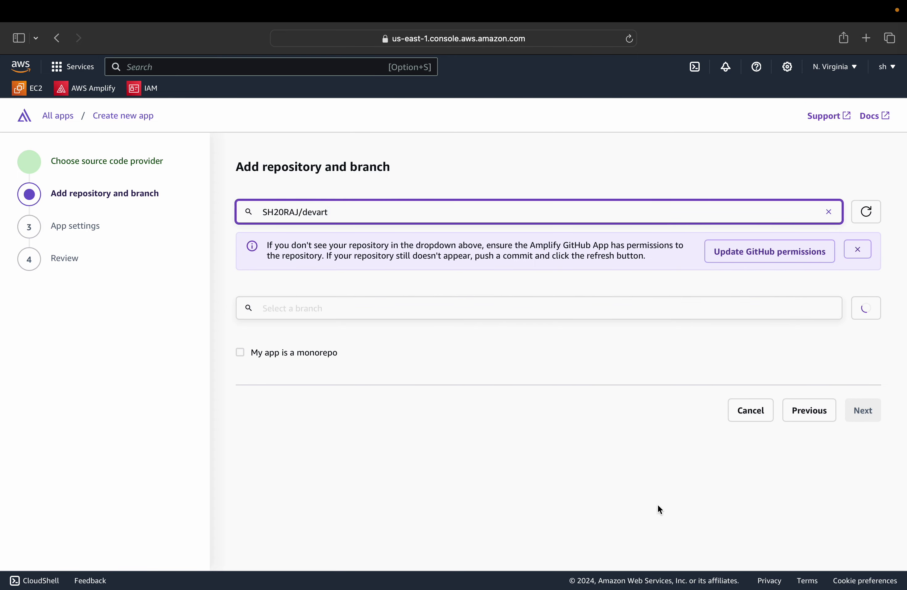
pyautogui.click(417, 307)
pyautogui.click(375, 339)
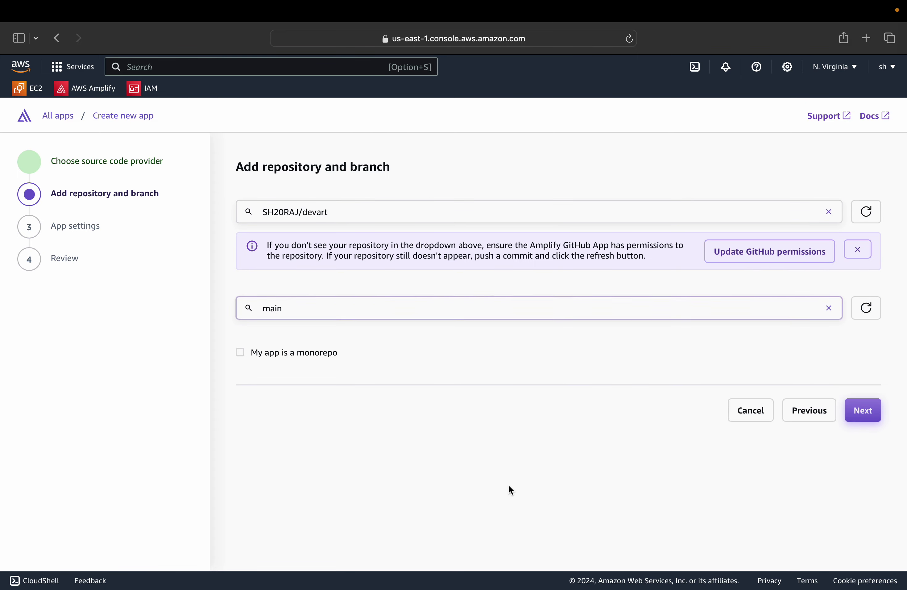
pyautogui.click(862, 409)
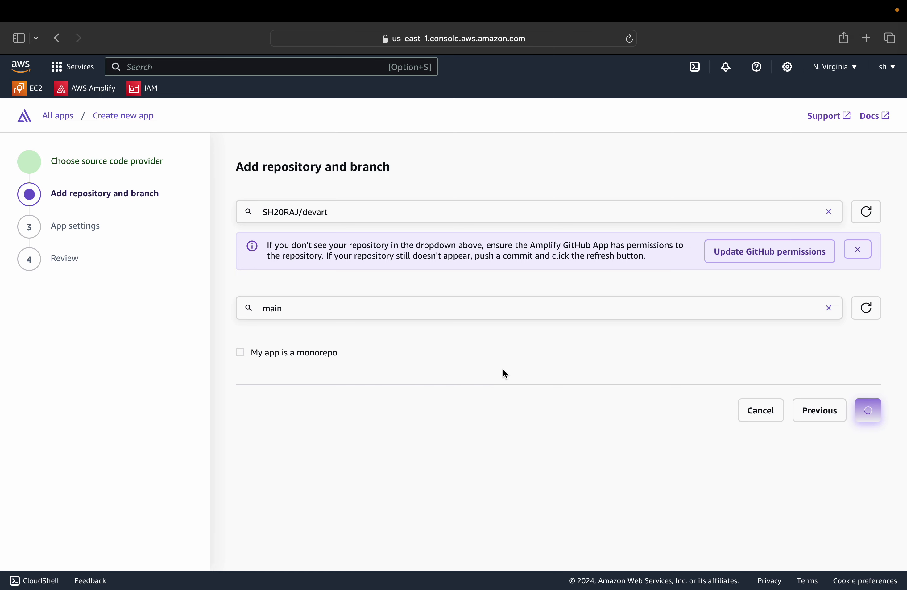
# - Review the app's build settings, password protection option and service role without changing them
pyautogui.scroll(-2, 503, 369)
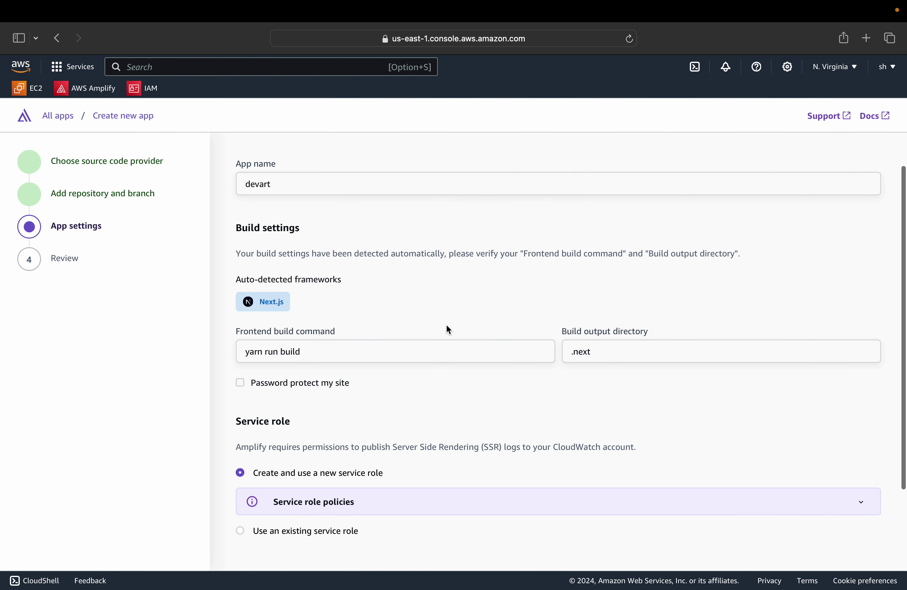
pyautogui.scroll(-5, 506, 421)
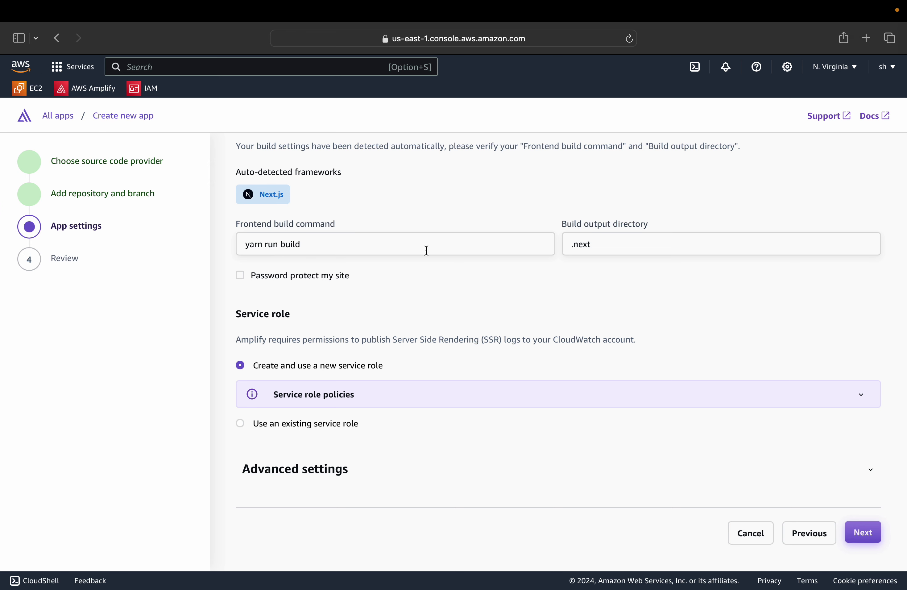
pyautogui.doubleClick(324, 473)
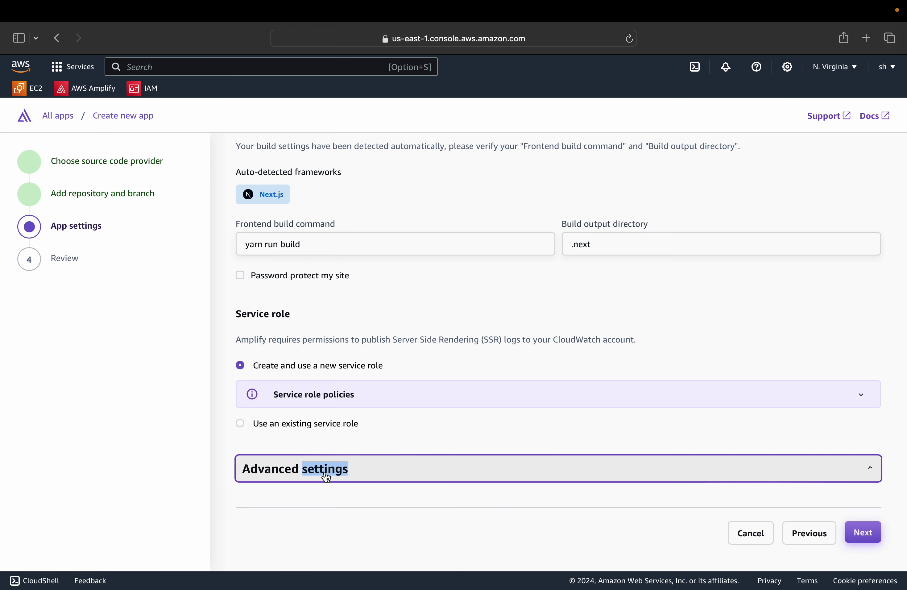
pyautogui.click(400, 436)
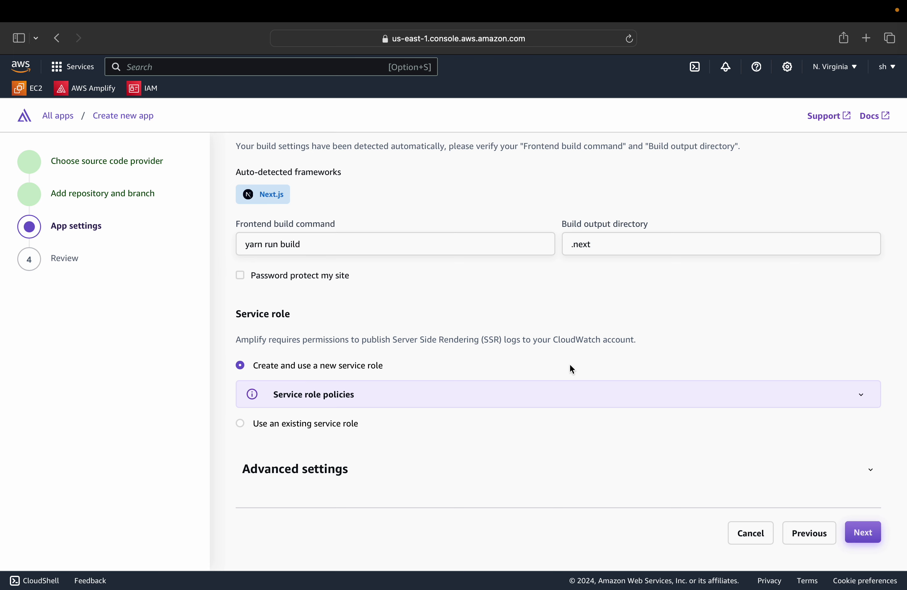
pyautogui.scroll(-2, 664, 471)
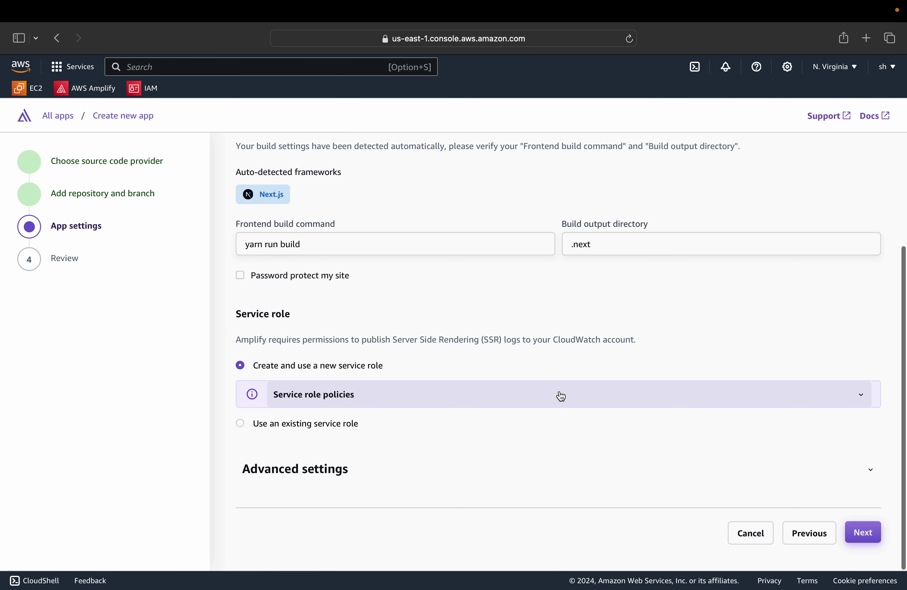
pyautogui.doubleClick(282, 275)
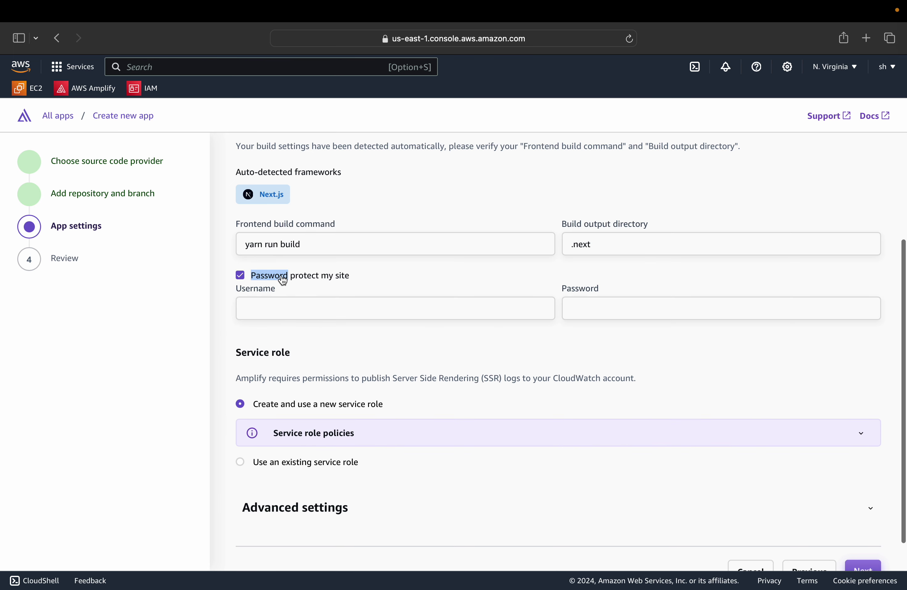
# - Expand the app's advanced settings and add an empty environment variable row
pyautogui.click(415, 474)
pyautogui.scroll(-5, 415, 476)
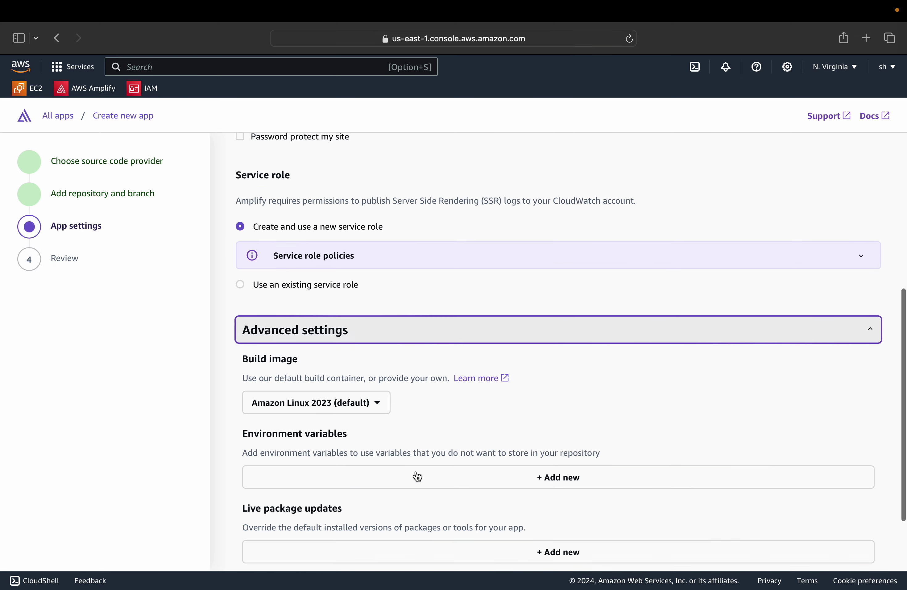
pyautogui.click(409, 395)
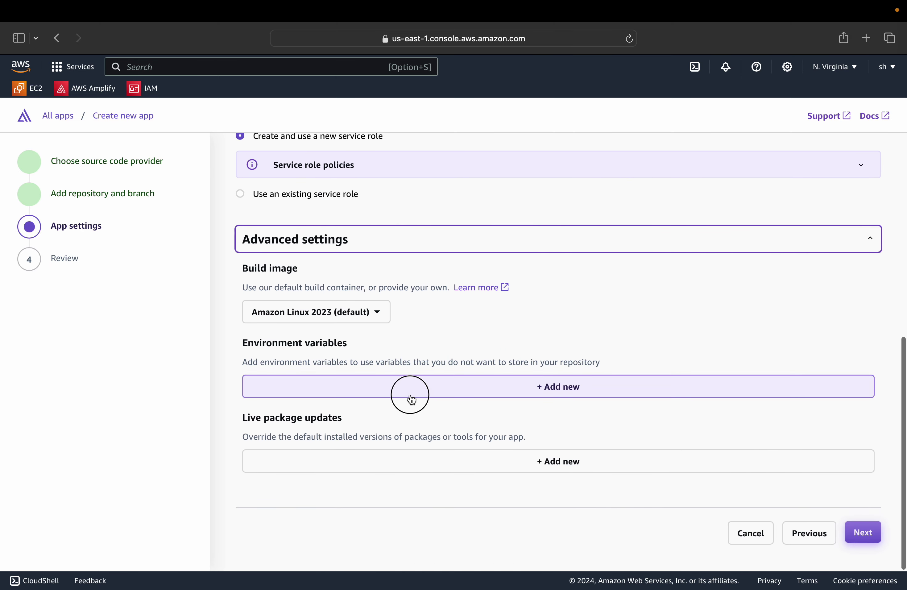
pyautogui.click(344, 406)
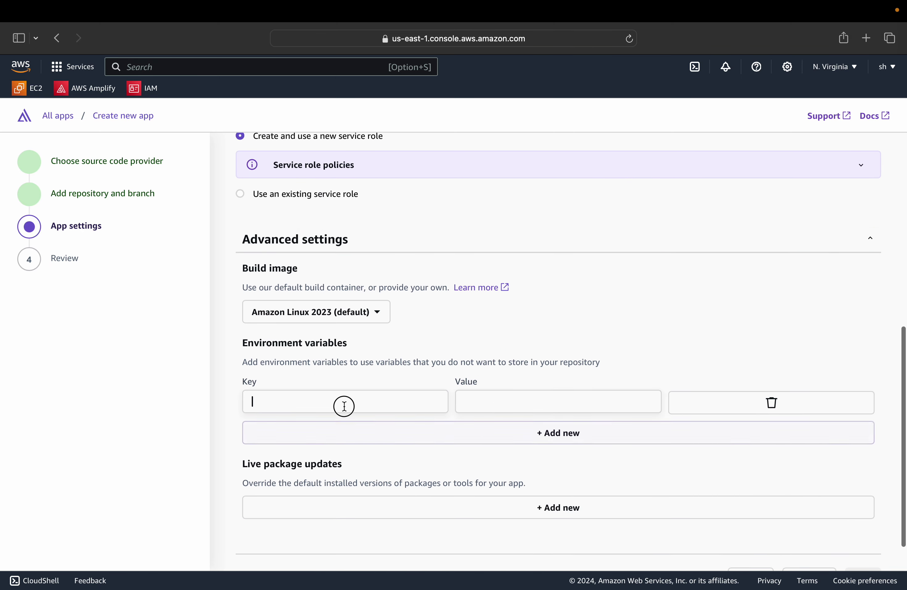
pyautogui.click(488, 403)
pyautogui.click(307, 345)
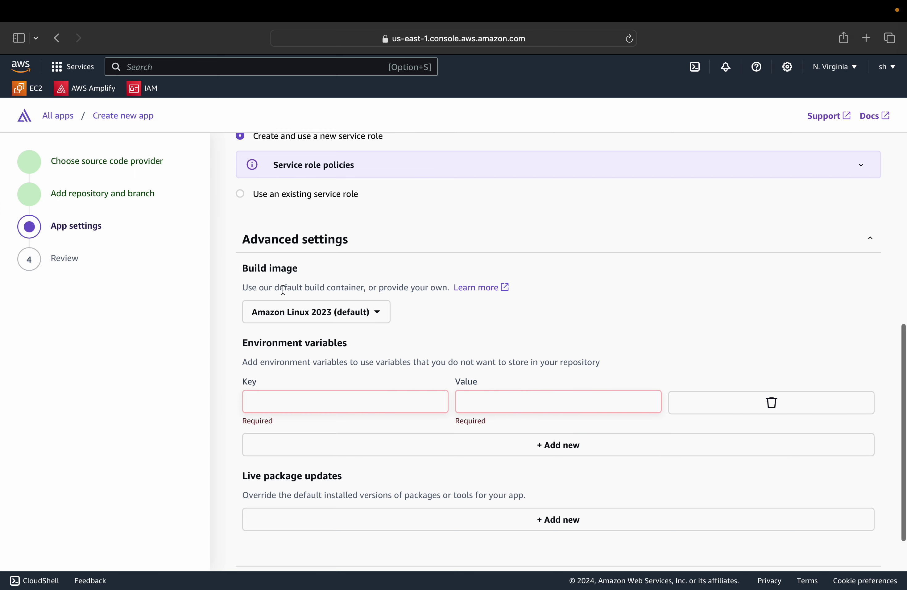
# - Try Custom Build Image as the build image, and settle on Amazon Linux 1 instead
pyautogui.click(293, 312)
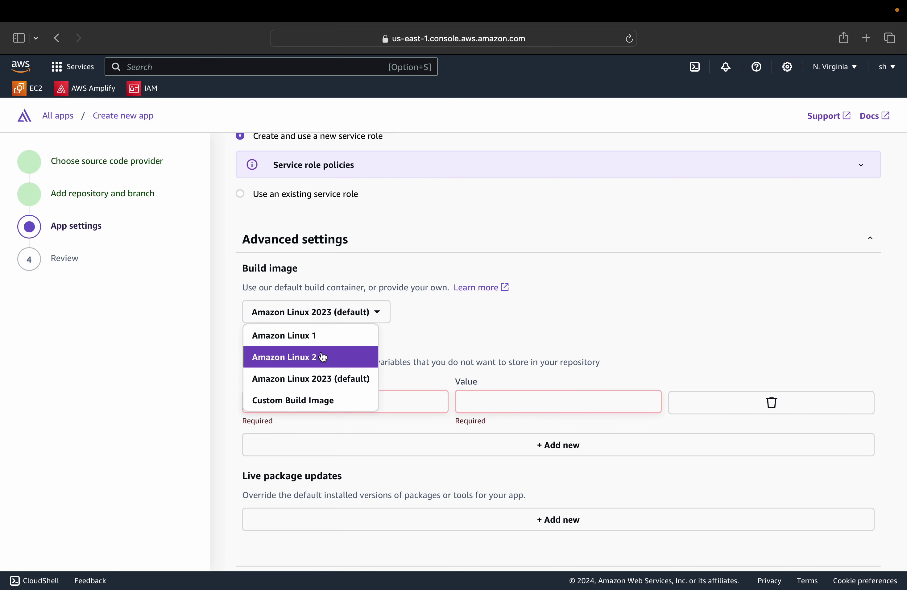
pyautogui.click(326, 400)
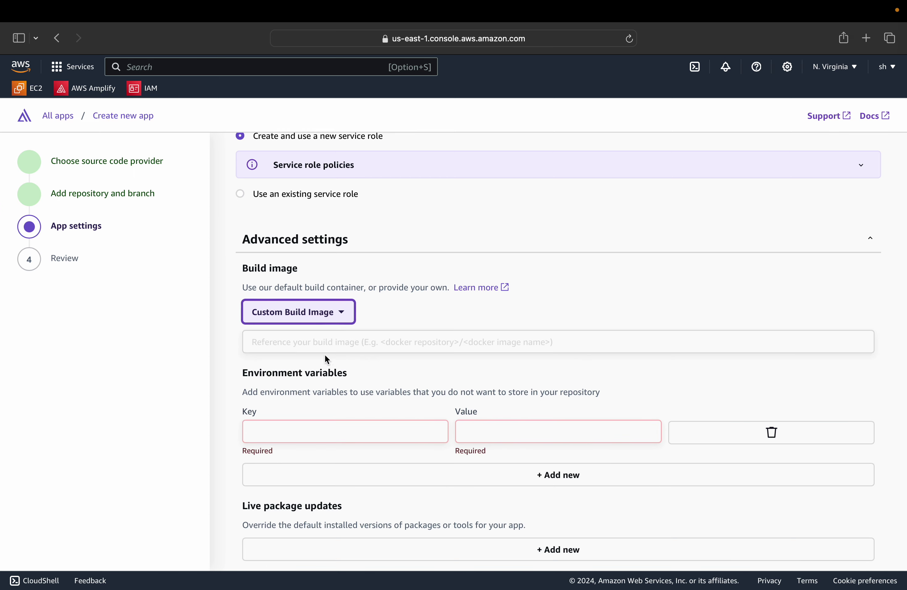
pyautogui.click(312, 314)
pyautogui.click(317, 335)
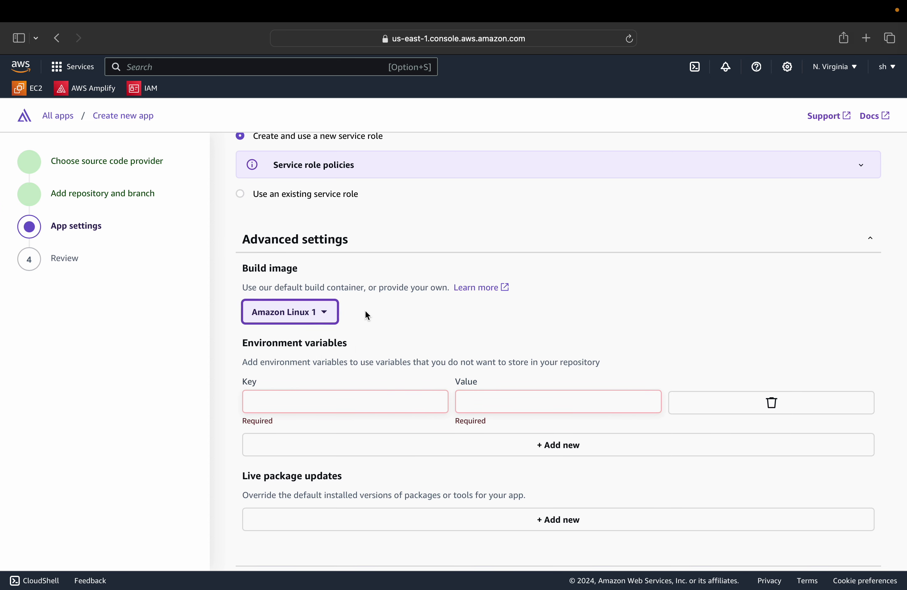
# - Review the build settings, service role and advanced settings of the app again
pyautogui.scroll(-3, 546, 336)
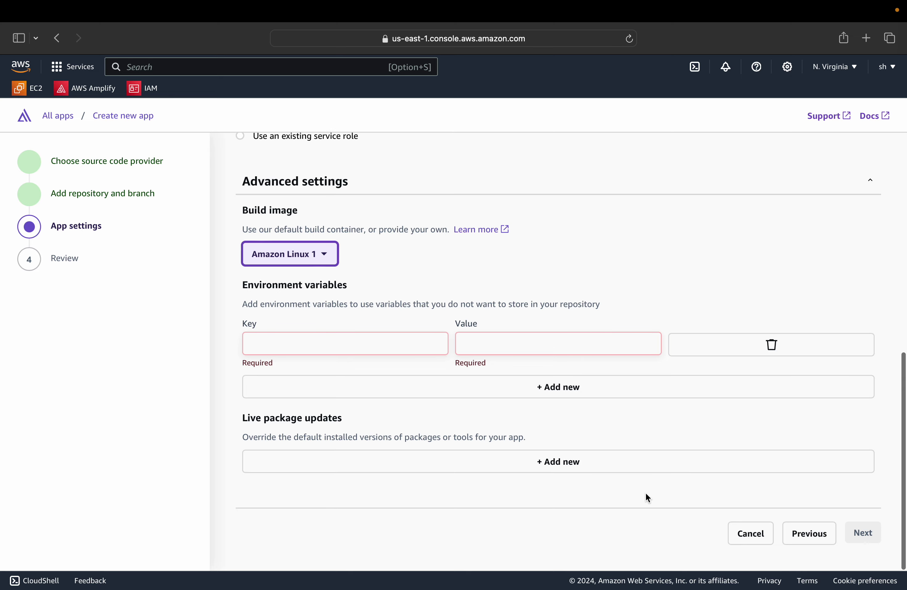
pyautogui.scroll(10, 653, 485)
pyautogui.scroll(-3, 654, 485)
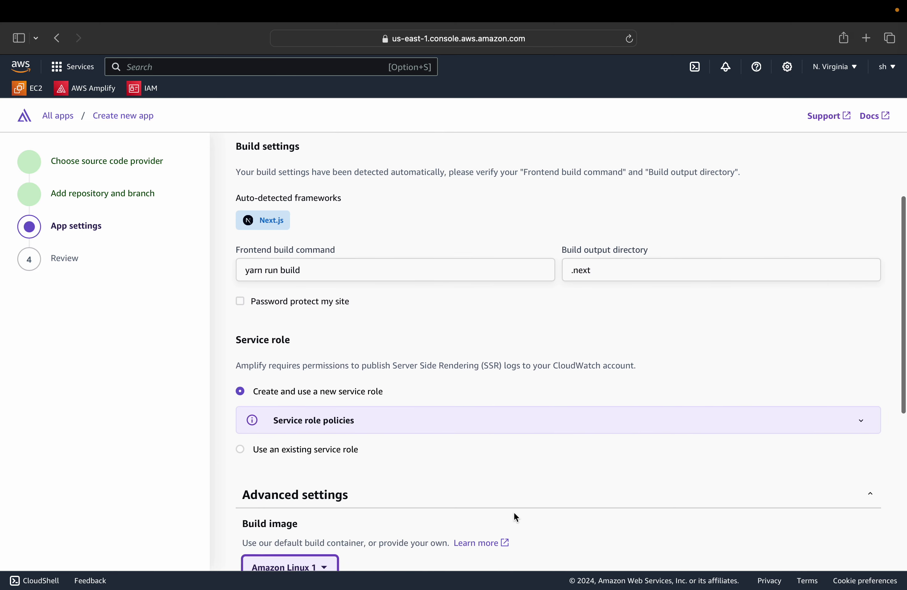
pyautogui.scroll(-2, 515, 504)
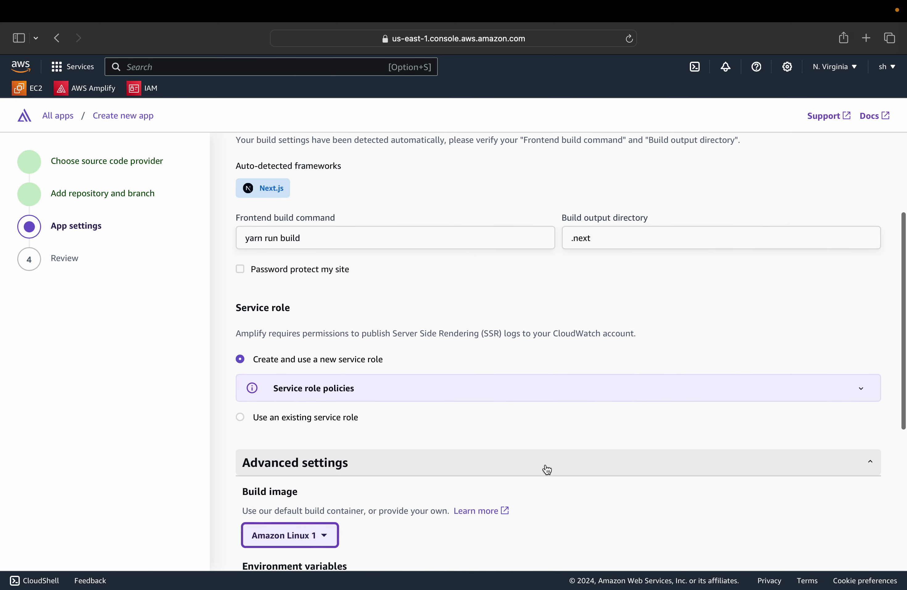
pyautogui.click(547, 469)
pyautogui.click(522, 512)
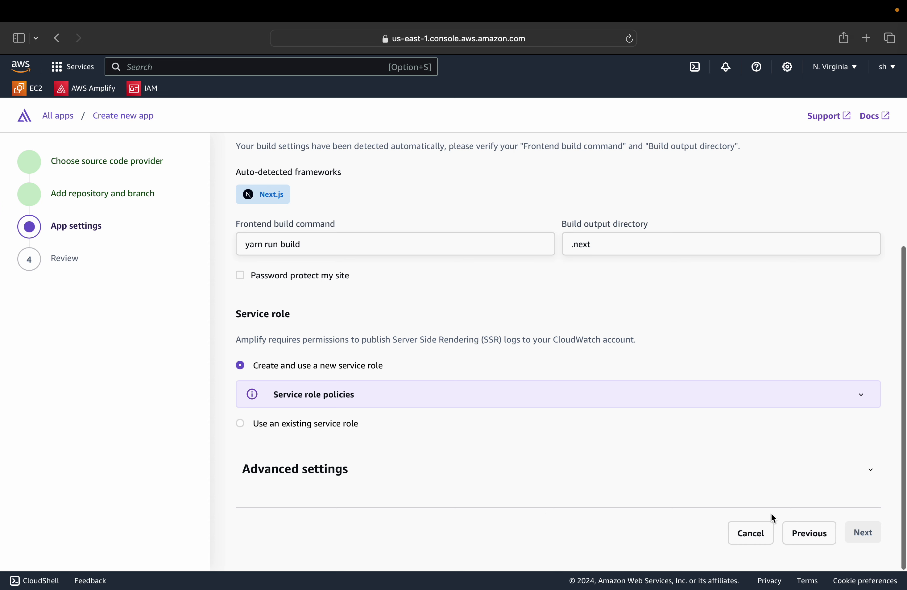
pyautogui.click(326, 419)
pyautogui.click(308, 370)
pyautogui.click(362, 461)
pyautogui.scroll(-5, 419, 461)
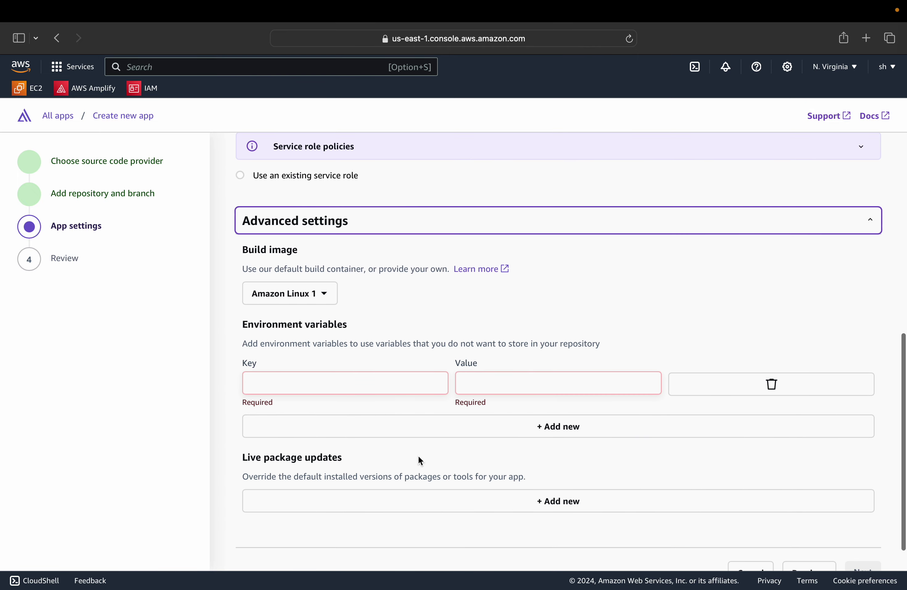
# - Remove the empty environment variable row, continue to the review page, and cancel this app creation
pyautogui.click(810, 389)
pyautogui.scroll(5, 805, 393)
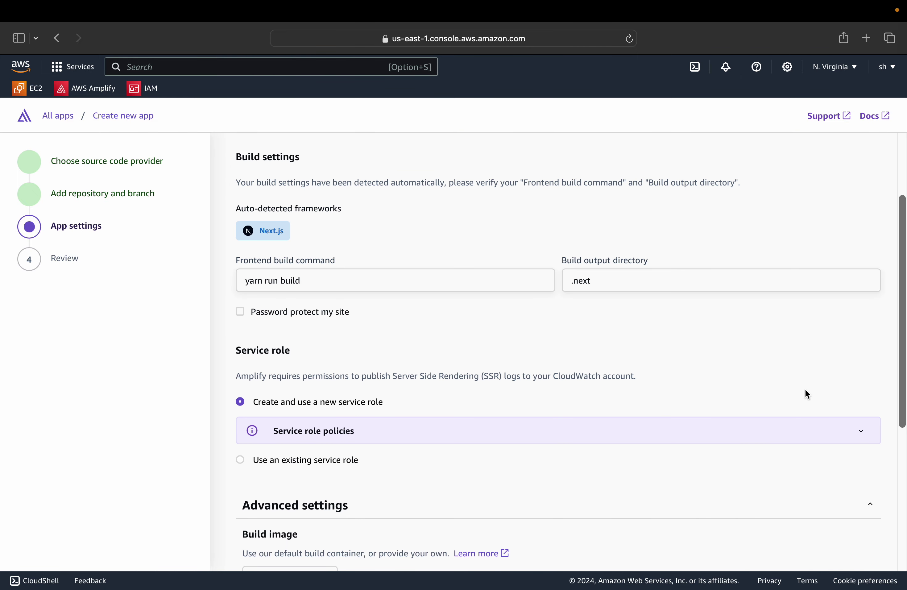
pyautogui.scroll(-5, 805, 389)
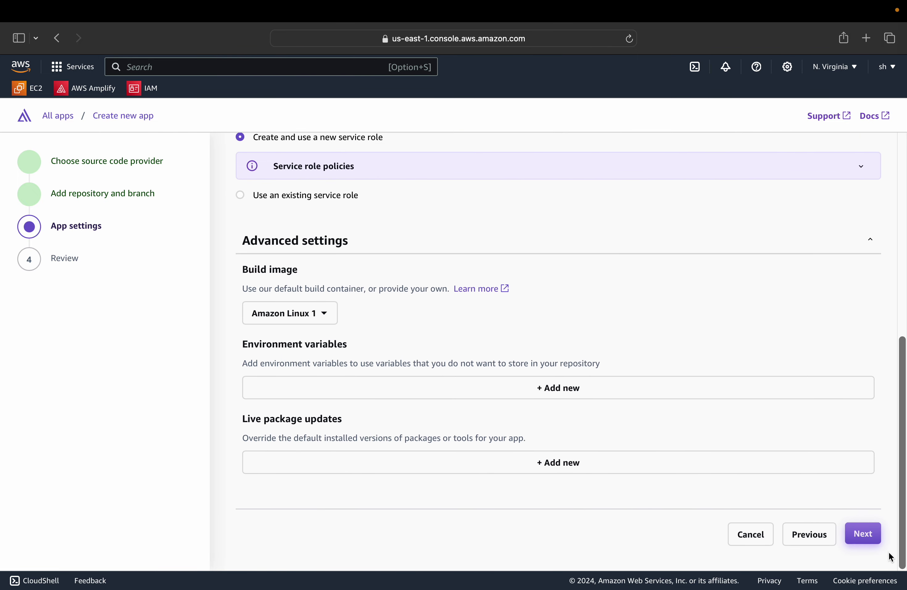
pyautogui.click(860, 533)
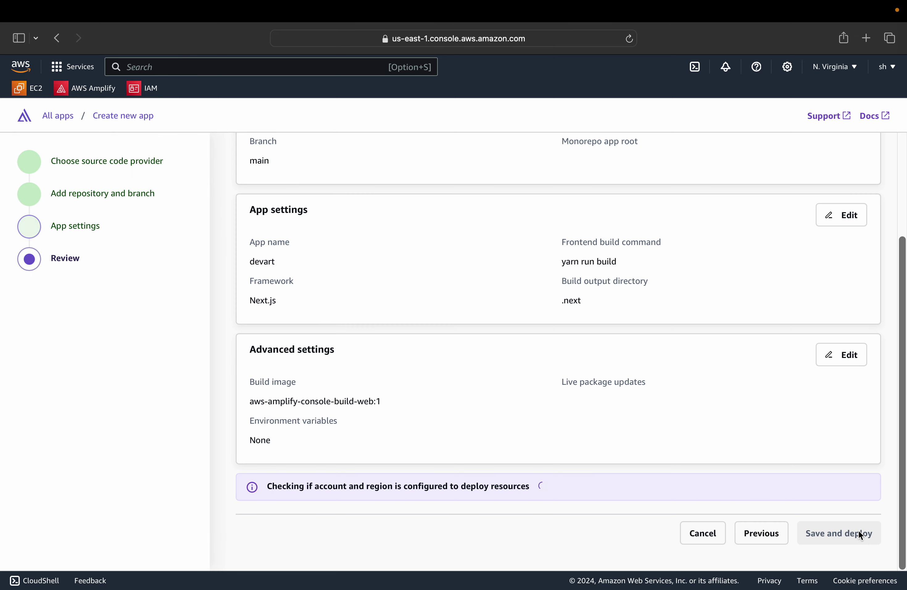
pyautogui.click(684, 528)
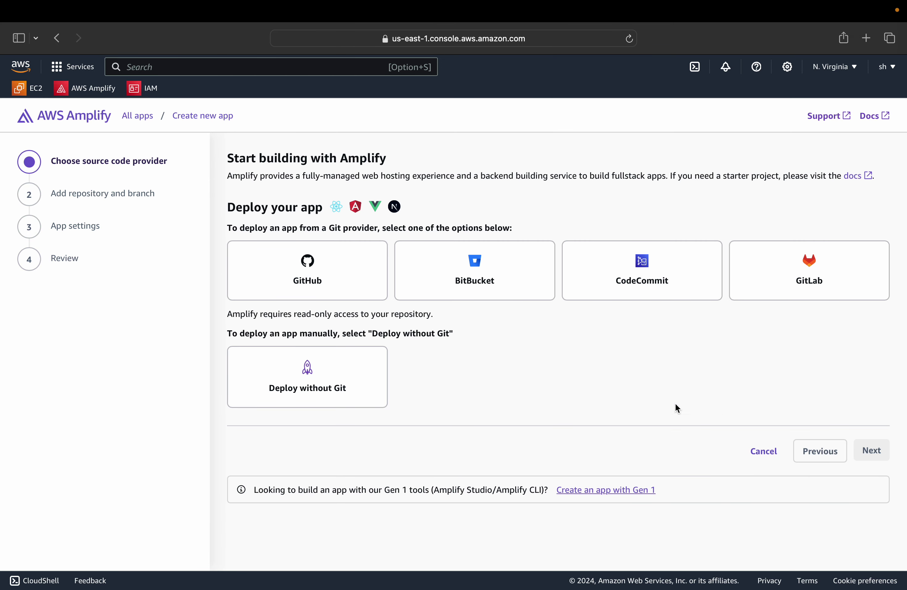
# - Restart the app creation with GitHub as the source, select the devart repository with its main branch, and continue
pyautogui.click(333, 279)
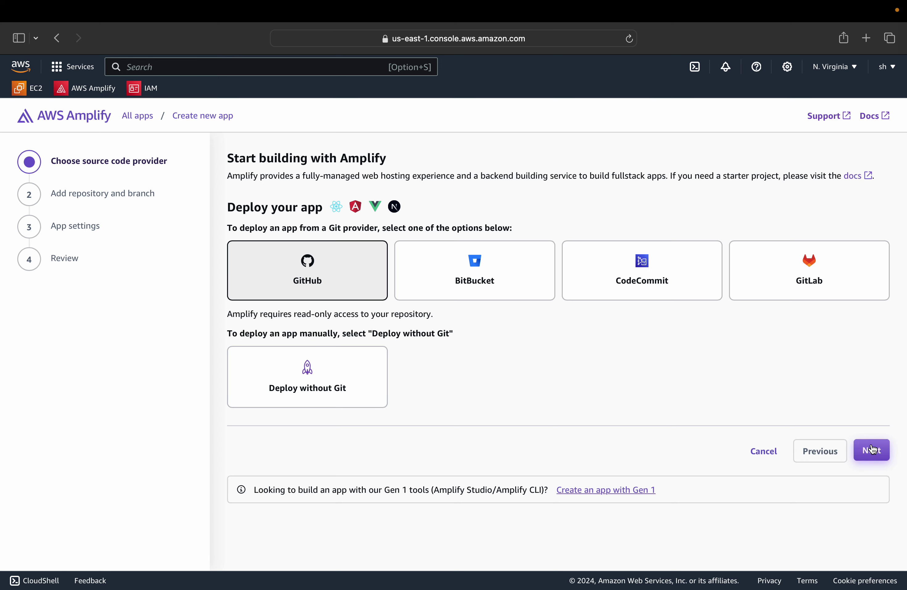
pyautogui.click(872, 449)
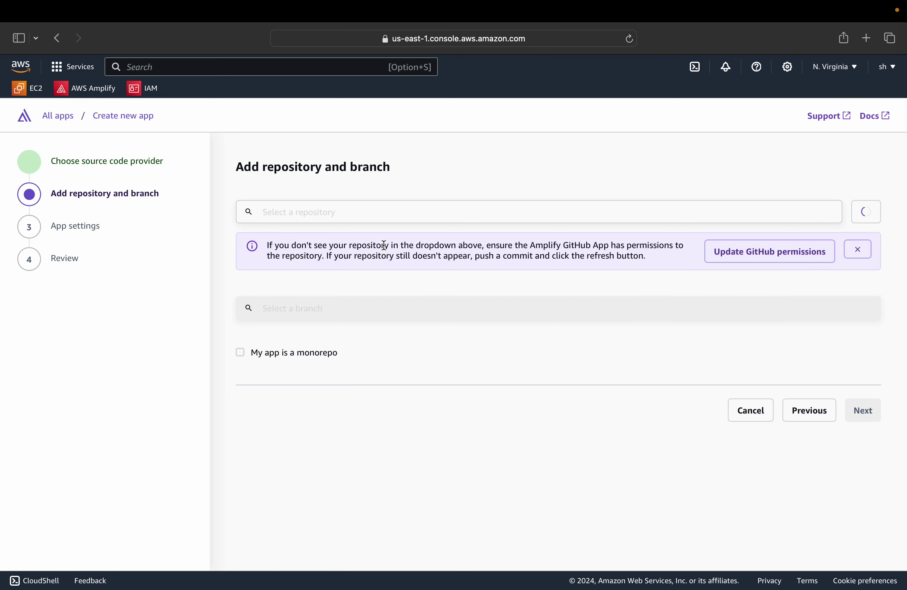
pyautogui.click(343, 208)
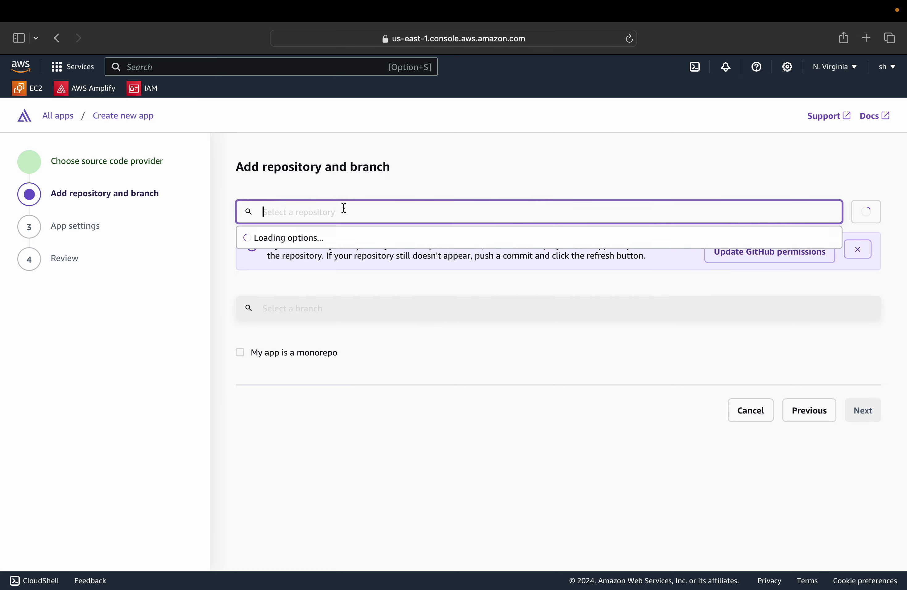
pyautogui.write('devart')
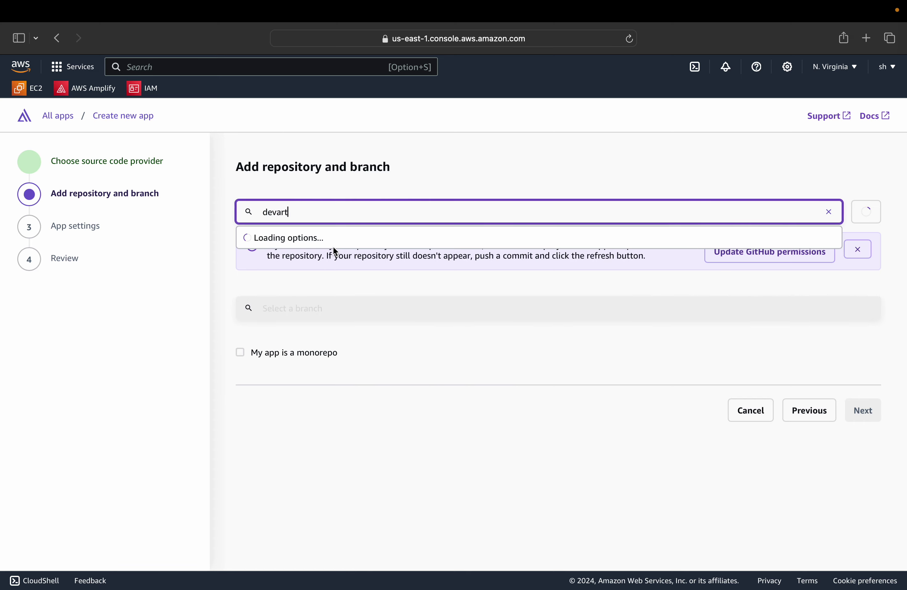
pyautogui.click(334, 263)
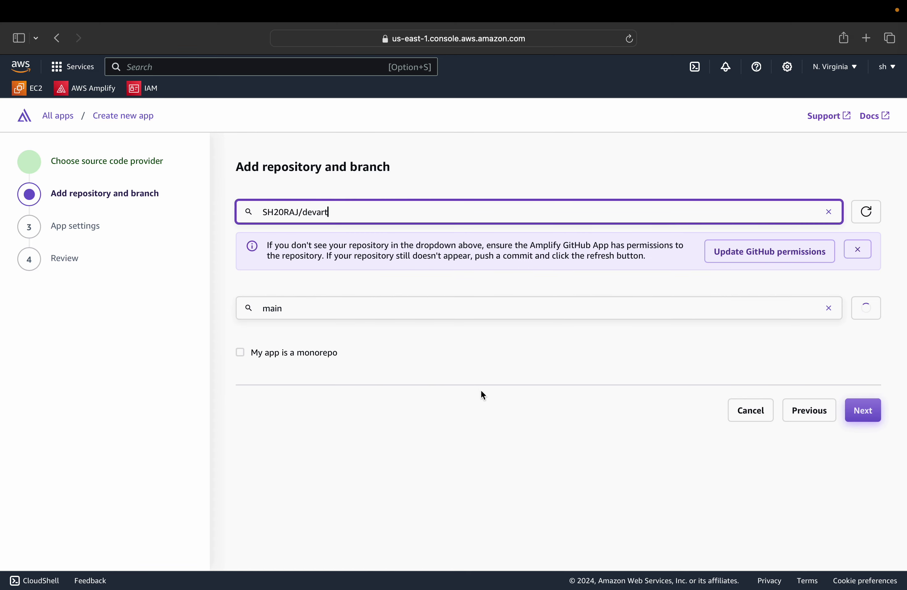
pyautogui.click(877, 406)
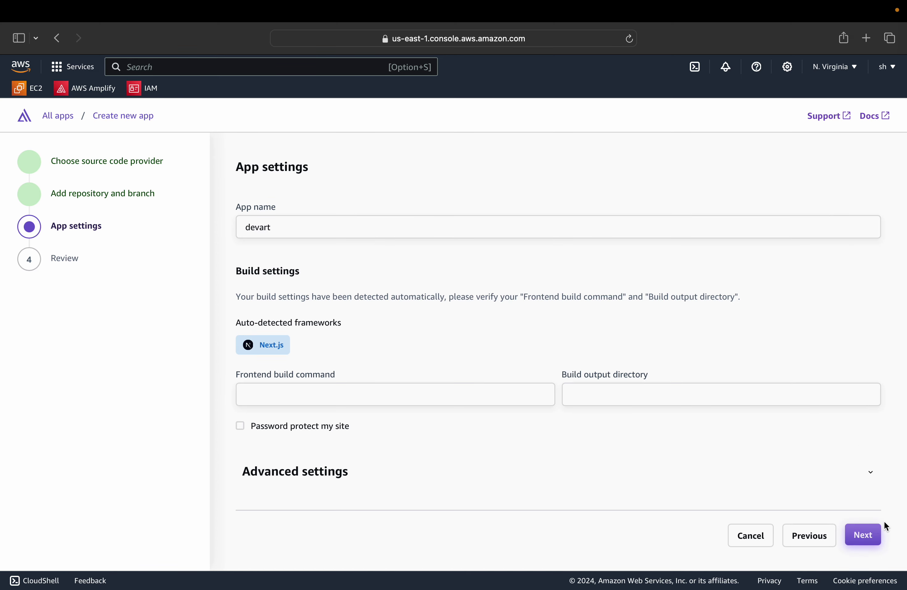
# - Keep the detected build settings and default advanced options, and review the app's configuration summary
pyautogui.click(426, 395)
pyautogui.click(686, 394)
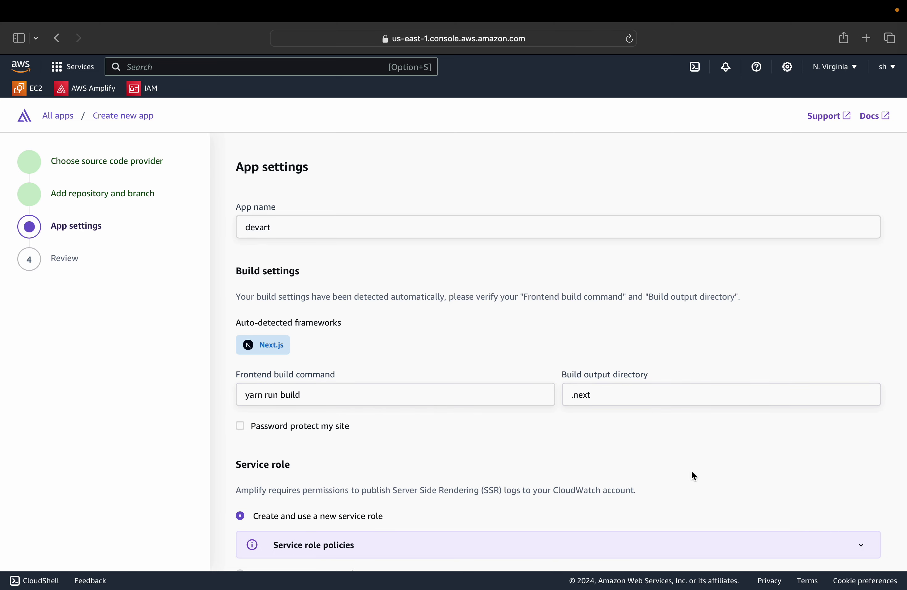
pyautogui.scroll(-5, 827, 495)
pyautogui.click(867, 529)
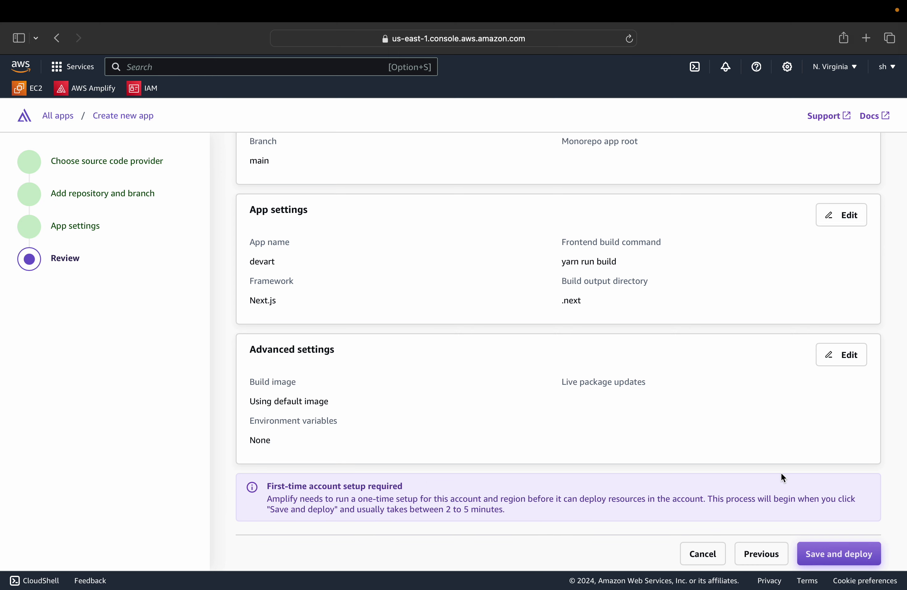
pyautogui.scroll(-2, 782, 478)
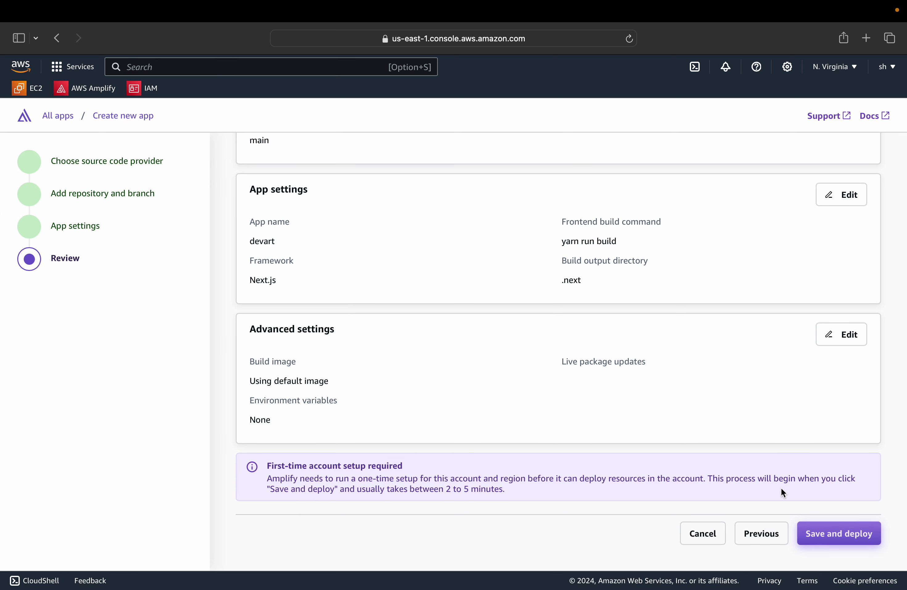
pyautogui.scroll(-1, 781, 488)
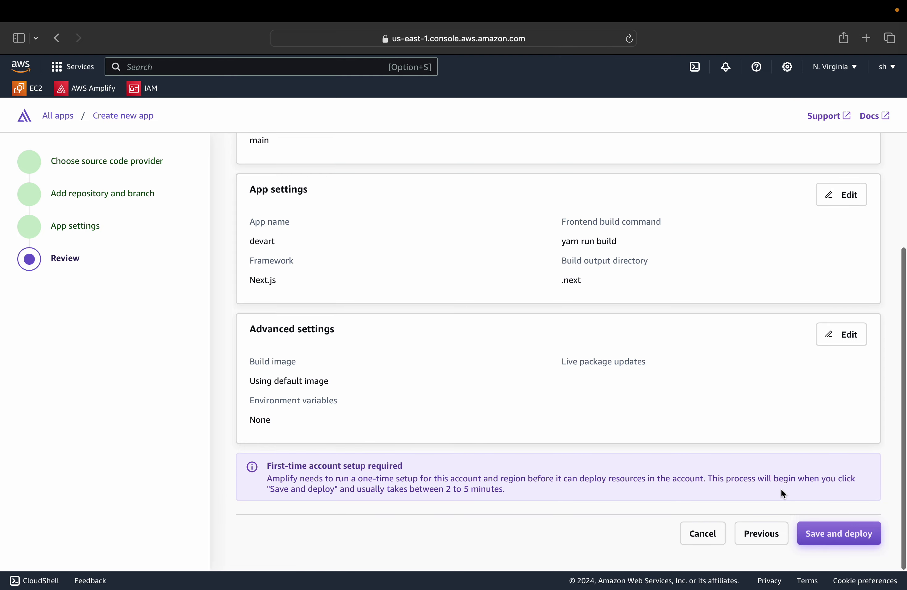
# - Switch to Chrome, check the dev.to notifications, and close the DevArt and dev.to tabs
pyautogui.hotkey('ctrl', 'Left')
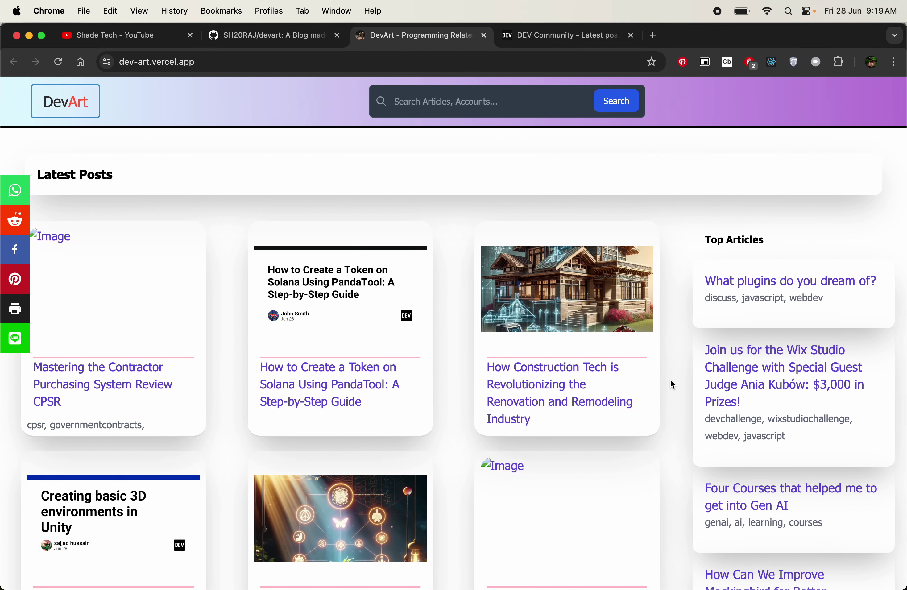
pyautogui.click(604, 36)
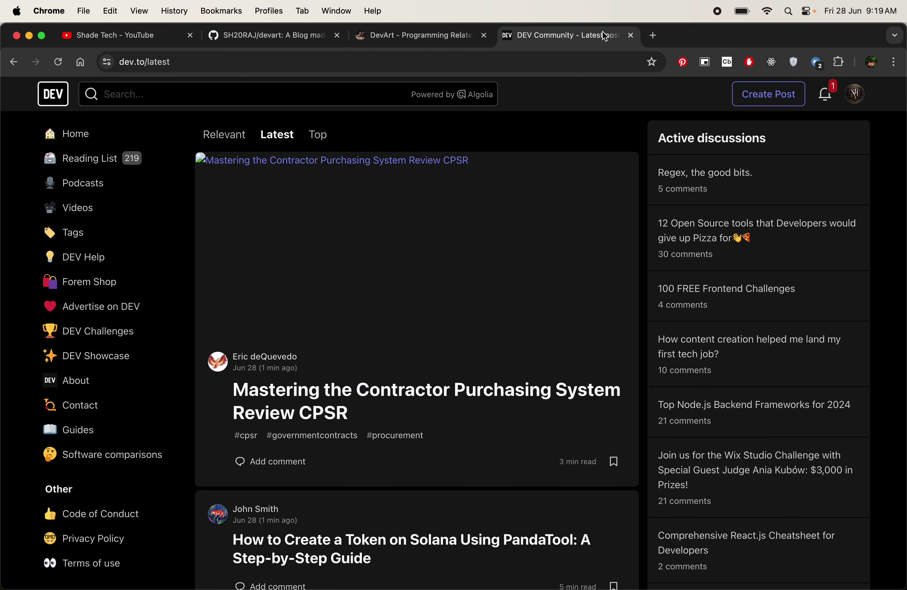
pyautogui.click(824, 94)
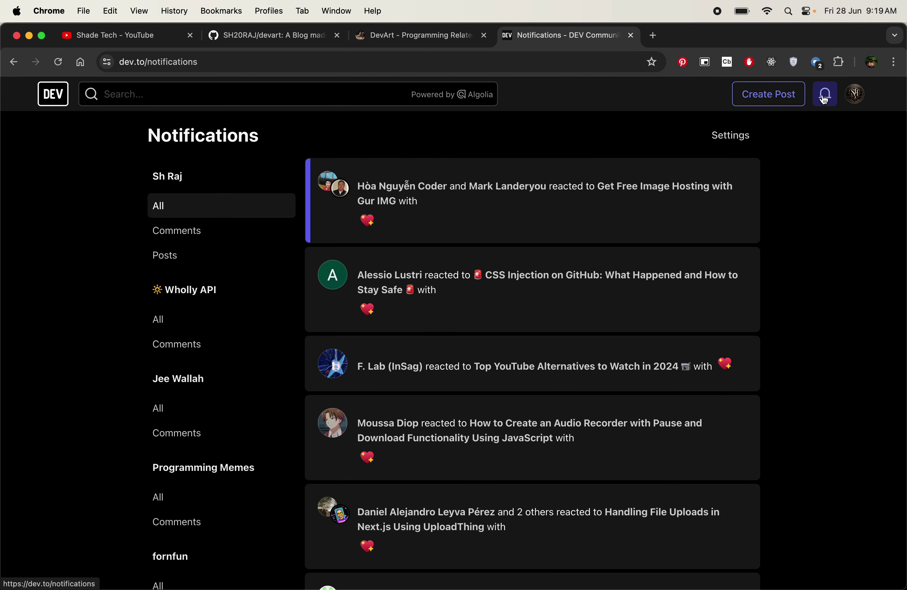
pyautogui.click(467, 38)
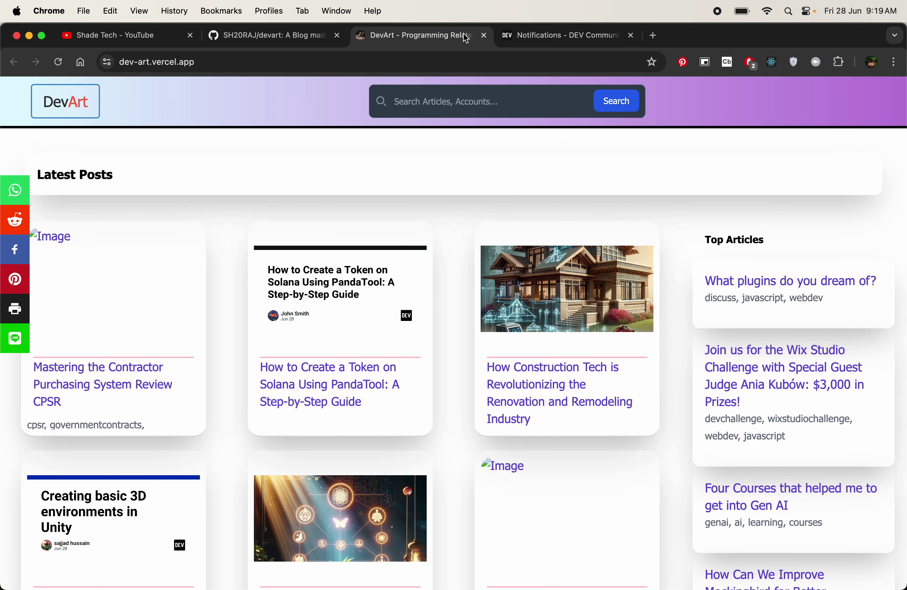
pyautogui.click(485, 35)
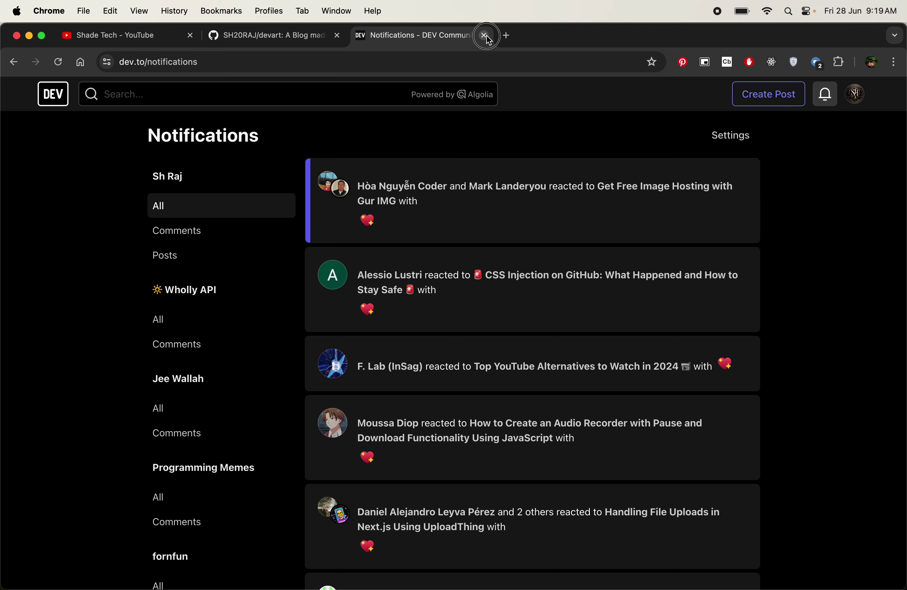
pyautogui.click(484, 35)
# - Return to the AWS console, save and deploy the devart app, and open the list of all Amplify apps
pyautogui.hotkey('ctrl', 'Right')
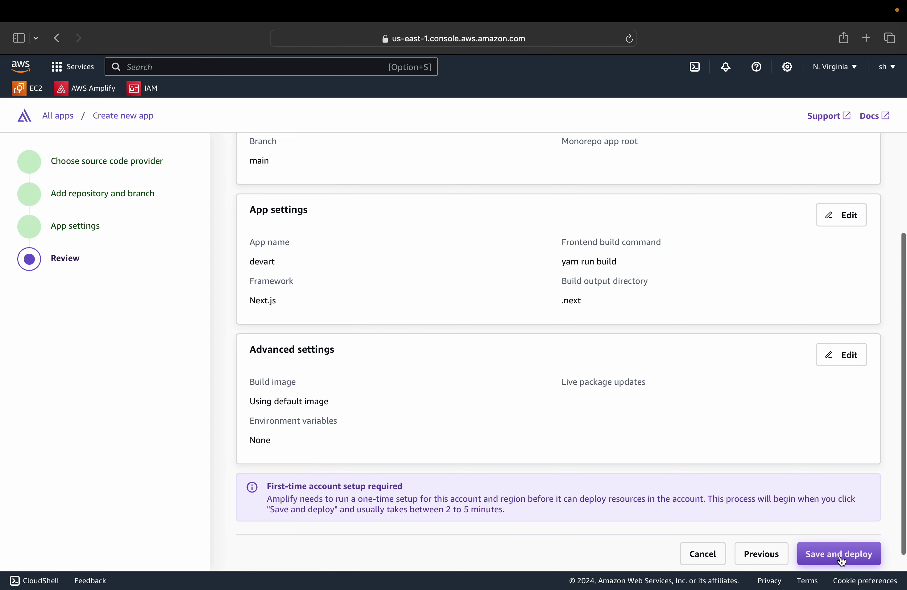
pyautogui.click(841, 555)
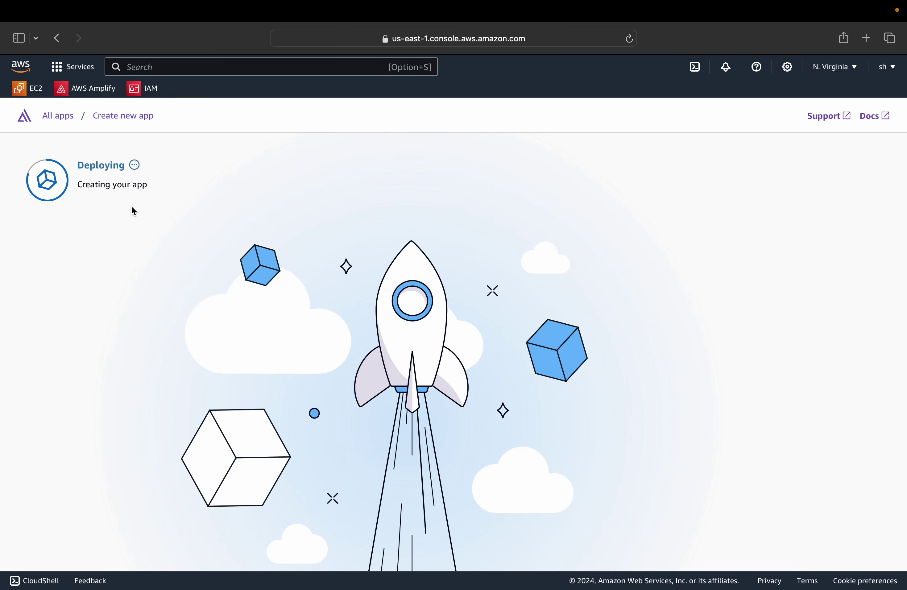
pyautogui.click(116, 211)
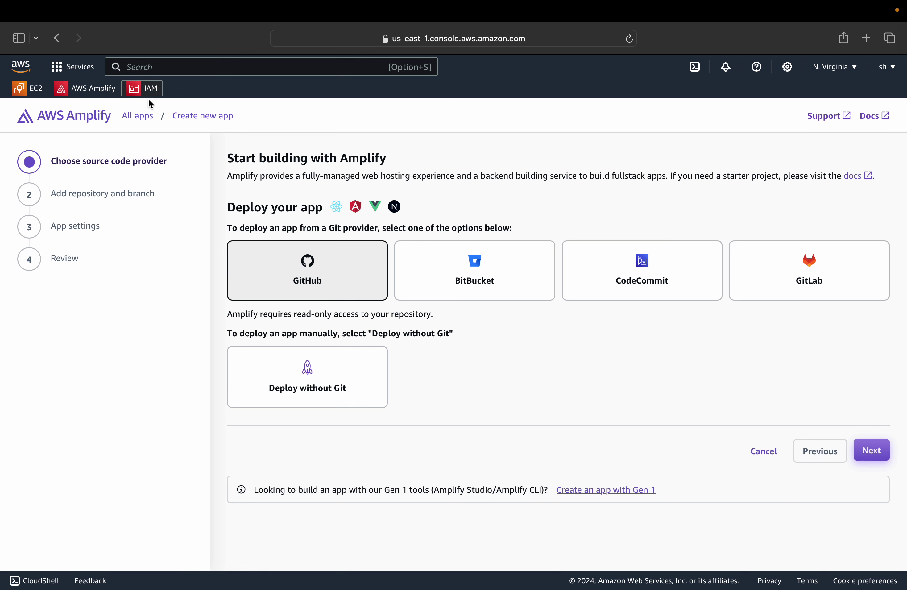
pyautogui.click(149, 117)
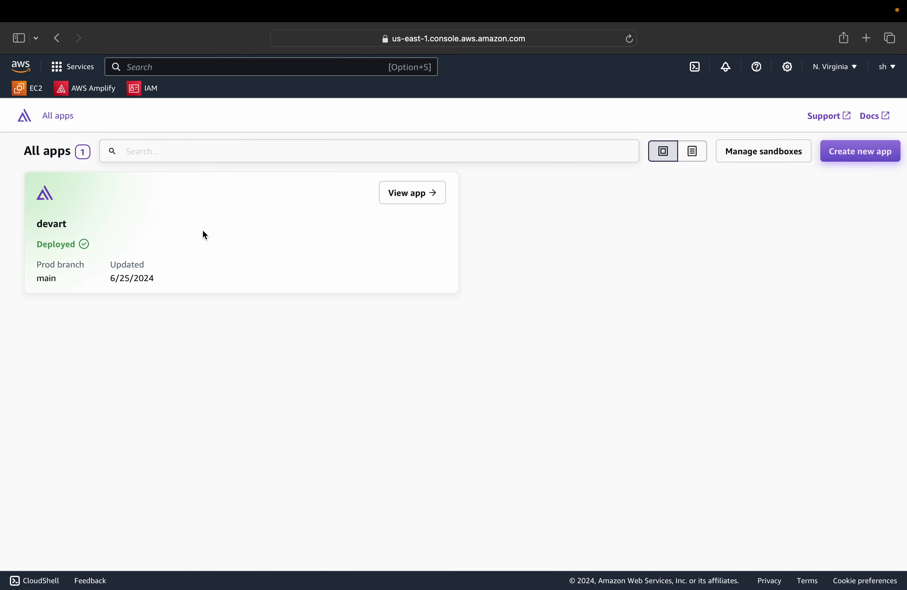
# - Open the devart app's overview, check the live site at its deployed URL, and close the site's tab
pyautogui.click(399, 198)
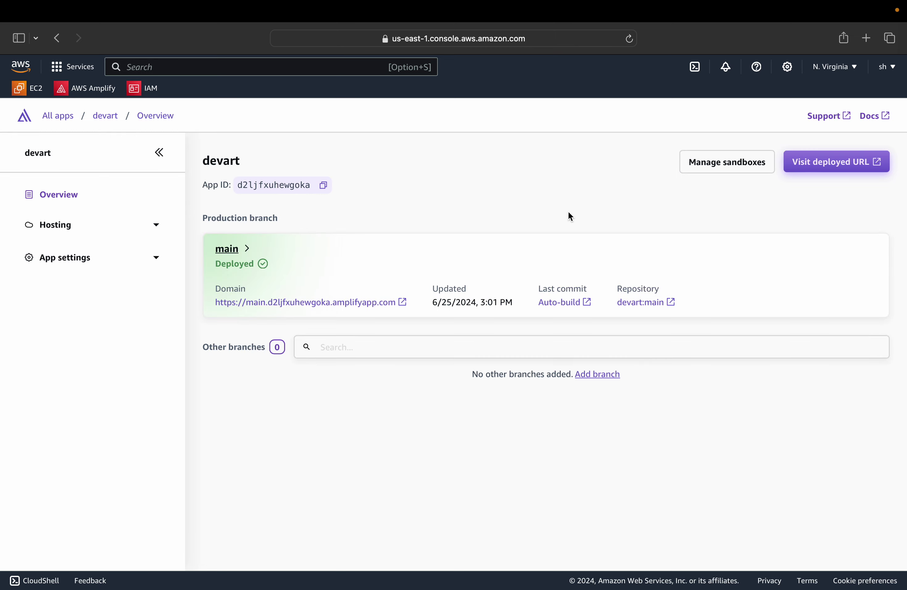
pyautogui.click(868, 171)
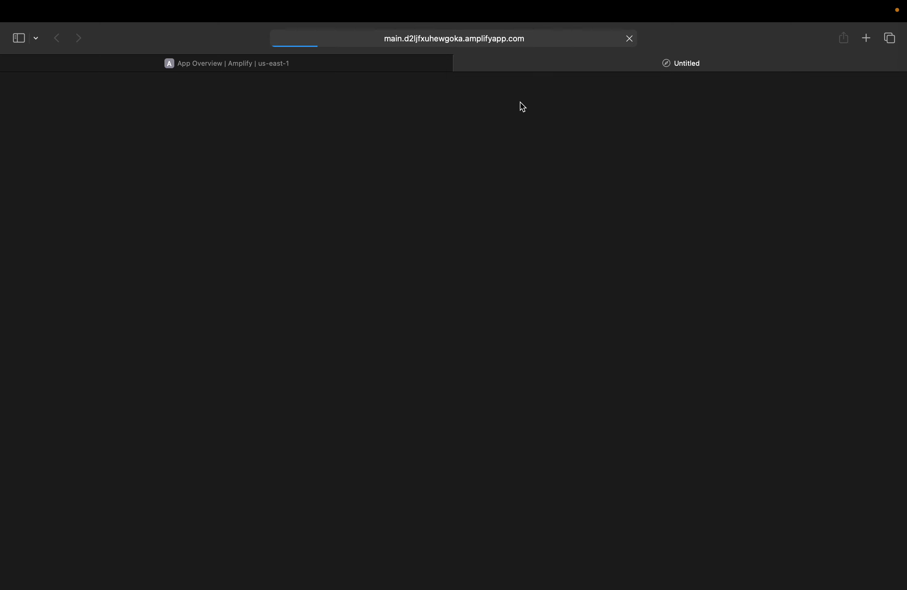
pyautogui.moveTo(521, 2)
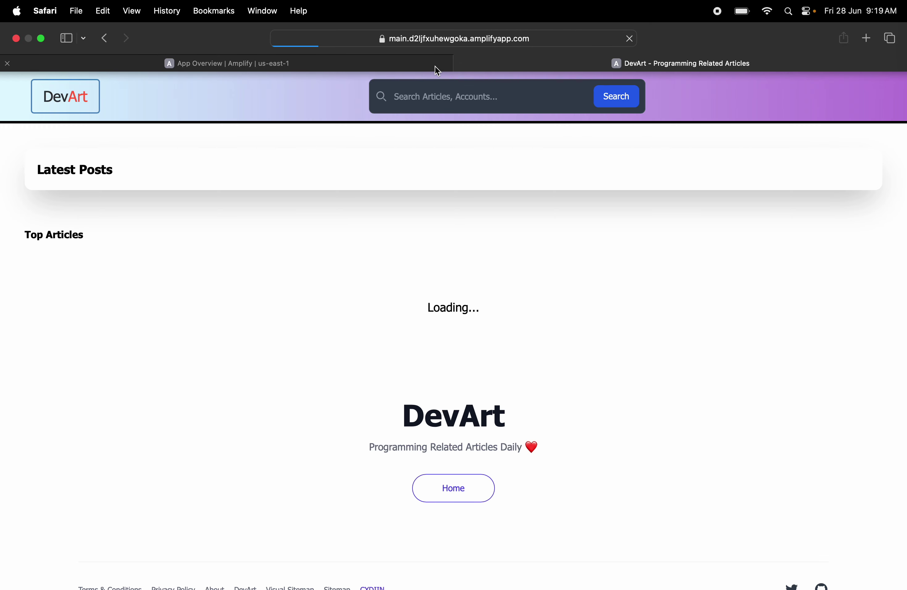
pyautogui.click(428, 66)
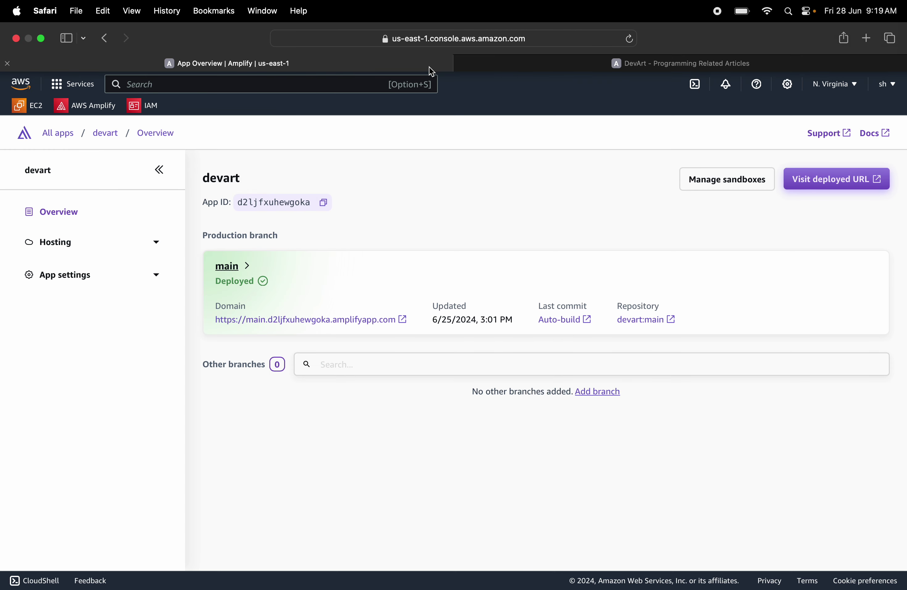
pyautogui.click(584, 66)
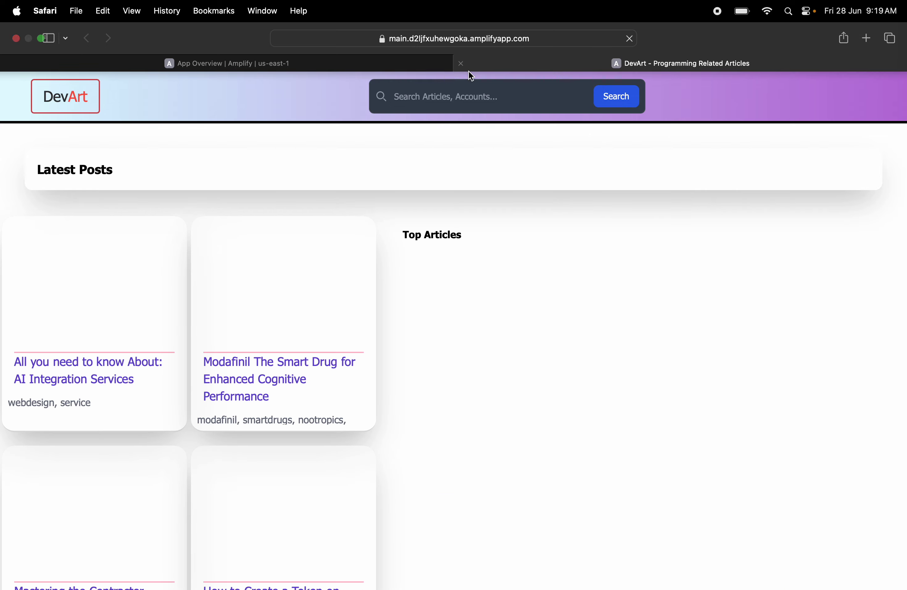
pyautogui.click(334, 67)
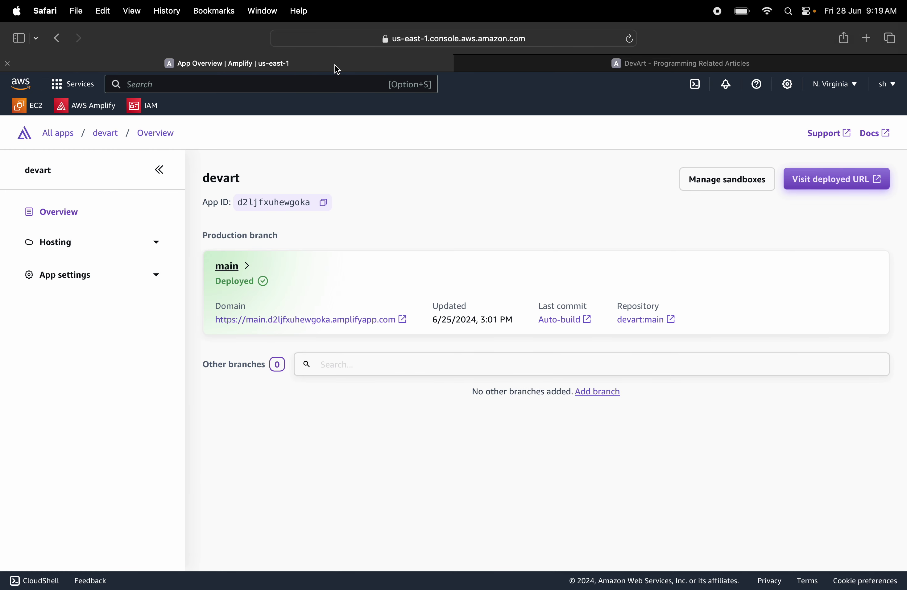
pyautogui.click(461, 64)
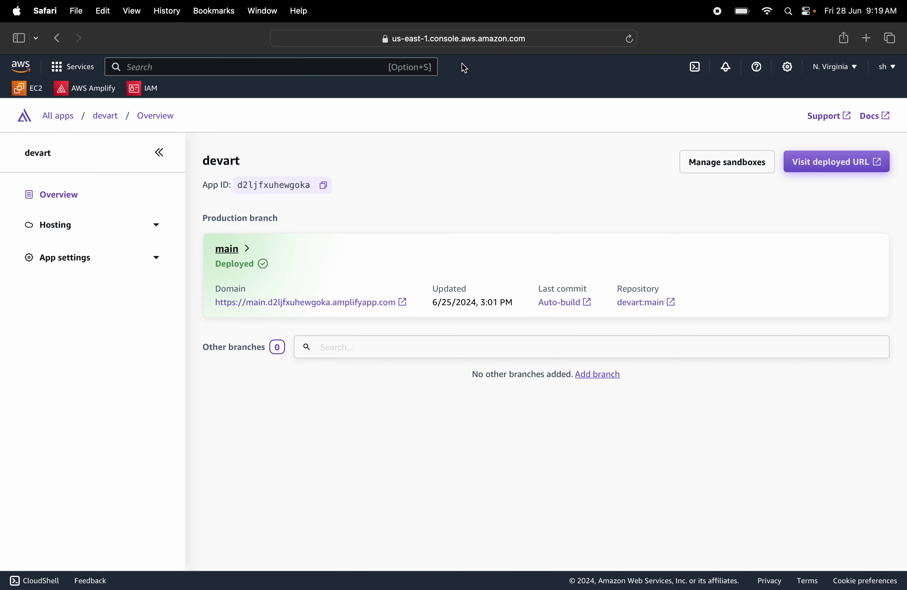
# - Open the custom domains page in the devart app's hosting settings and start adding a domain
pyautogui.click(82, 230)
pyautogui.click(92, 343)
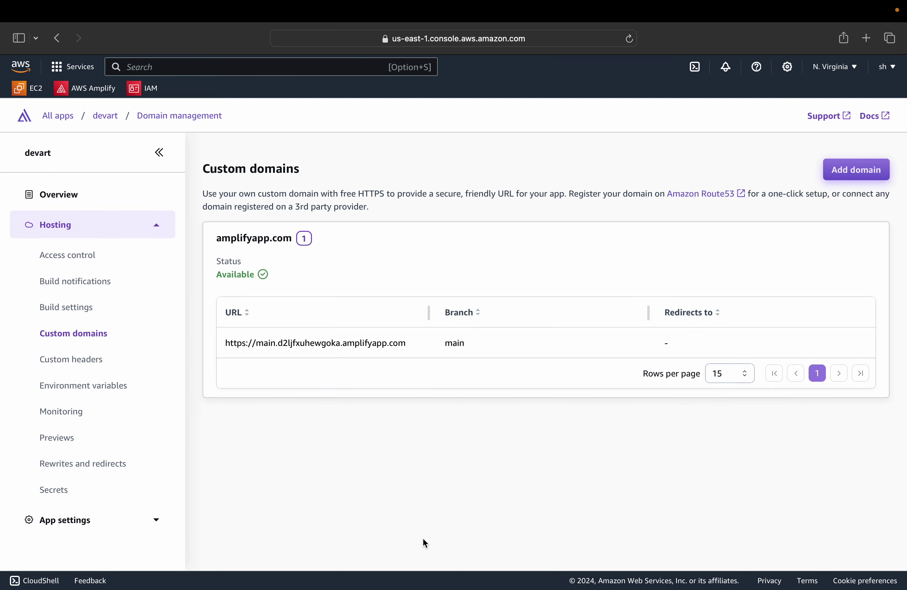
pyautogui.click(858, 170)
pyautogui.click(496, 229)
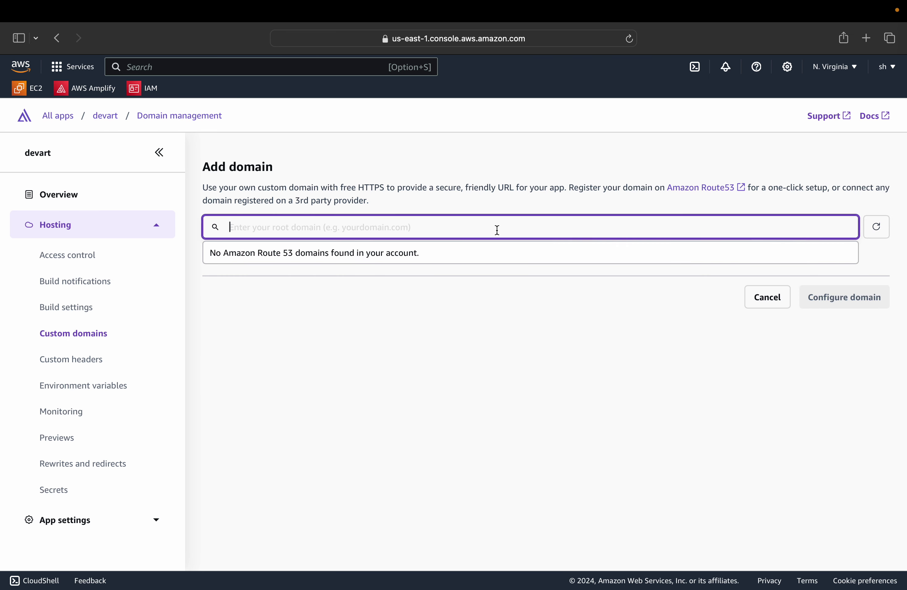
# - Try hvhbh.fewgew.gew and hvhbh.fewgew.com as the app's root domain
pyautogui.write('hvhbh.fewgew')
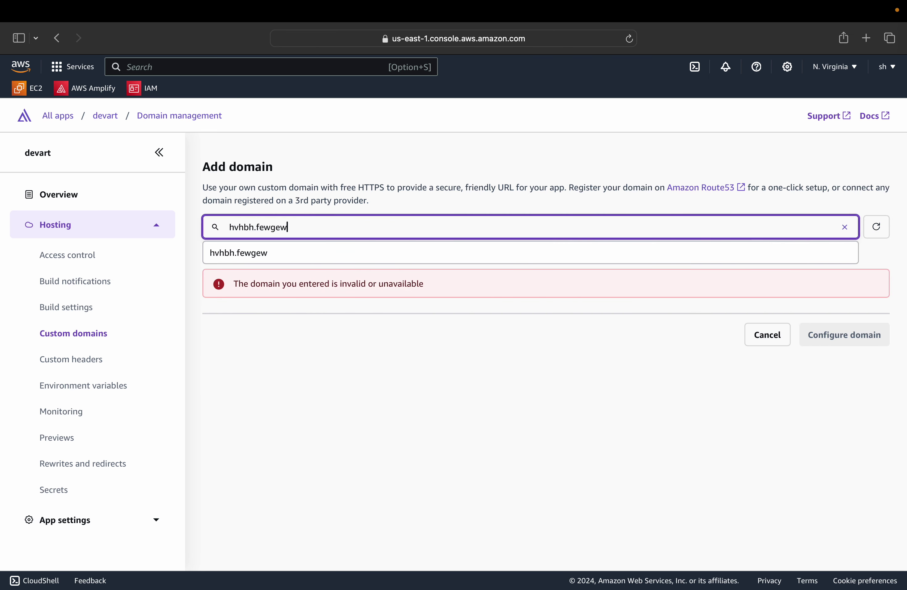
pyautogui.write('.gew')
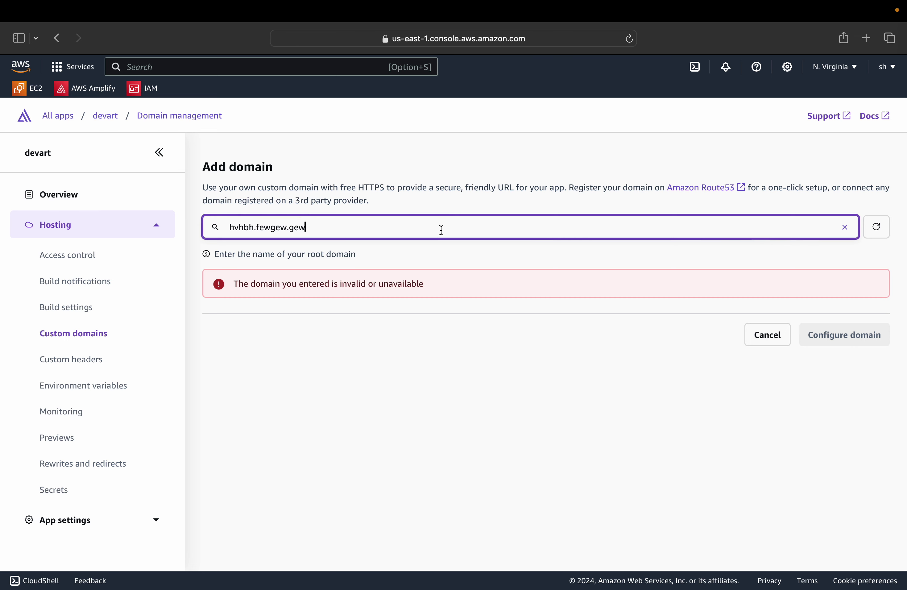
pyautogui.tripleClick(442, 230)
pyautogui.click(442, 230)
pyautogui.press('BackSpace')
pyautogui.press('BackSpace')
pyautogui.press('BackSpace')
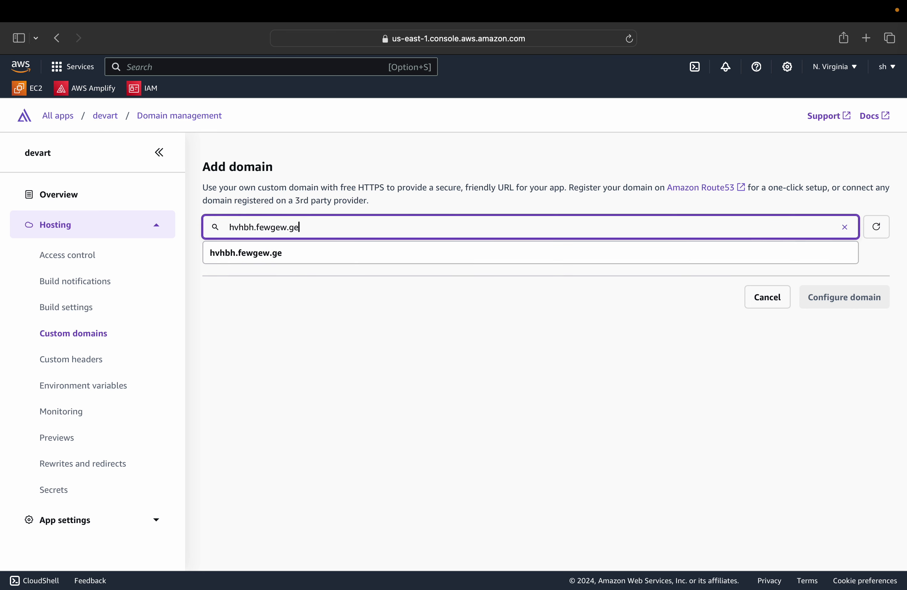
pyautogui.write('com')
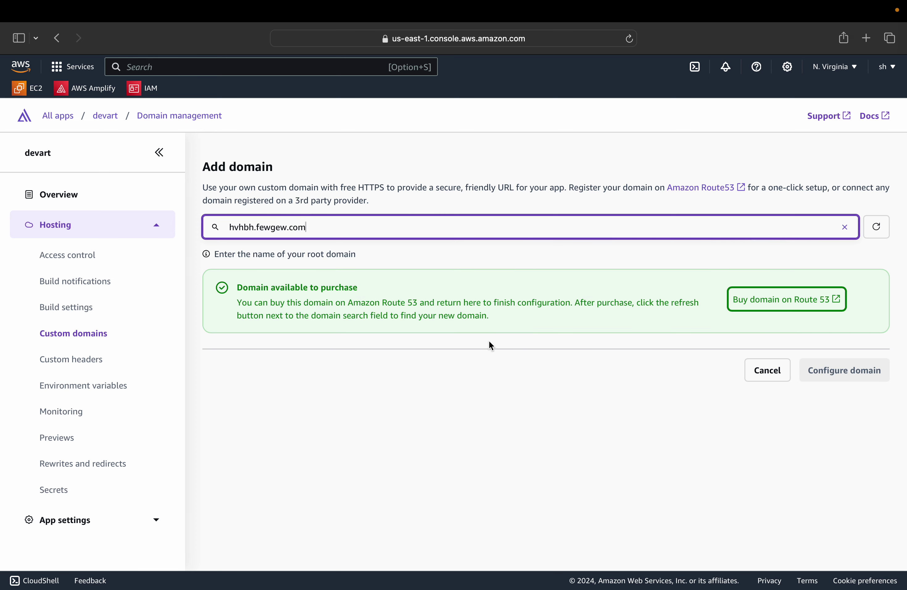
# - Set the root domain to shade.com and proceed to configure it with the manual configuration option
pyautogui.tripleClick(268, 226)
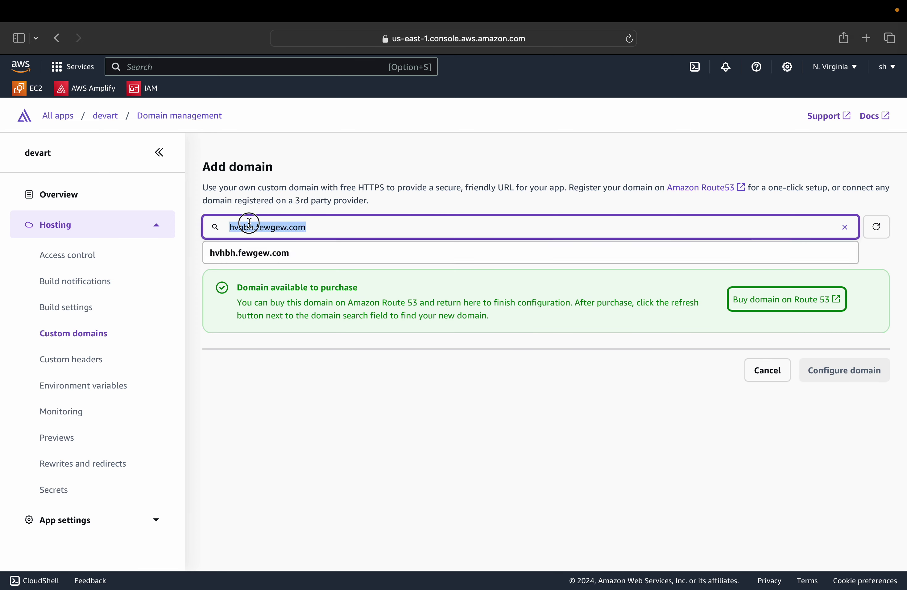
pyautogui.click(269, 227)
pyautogui.tripleClick(270, 227)
pyautogui.click(271, 227)
pyautogui.moveTo(287, 227); pyautogui.dragTo(193, 225)
pyautogui.write('shade')
pyautogui.press('End')
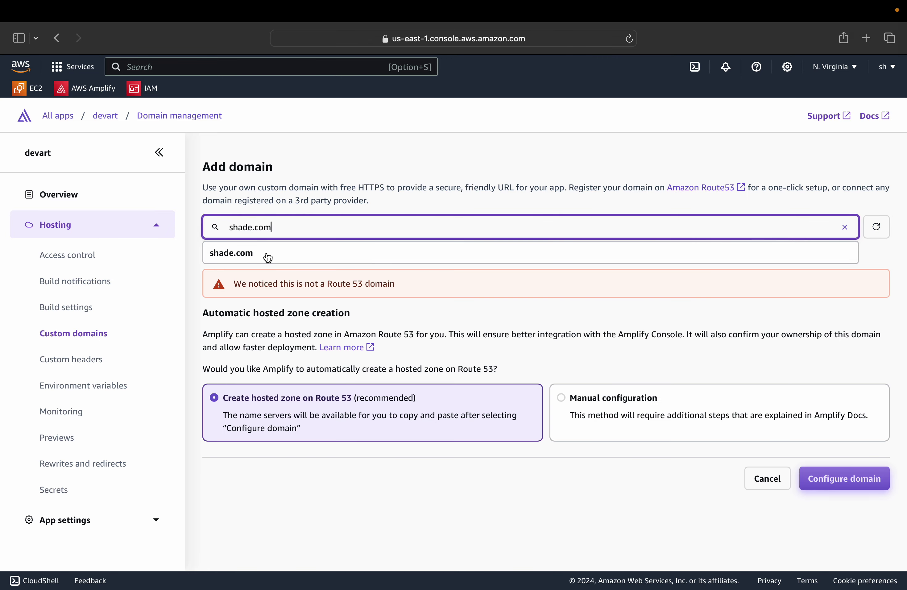
pyautogui.click(693, 426)
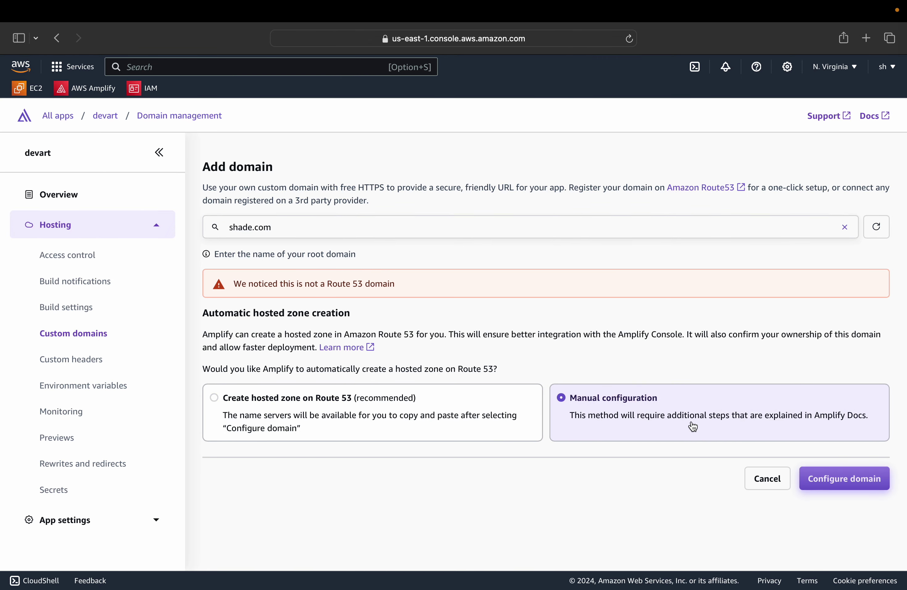
pyautogui.click(842, 477)
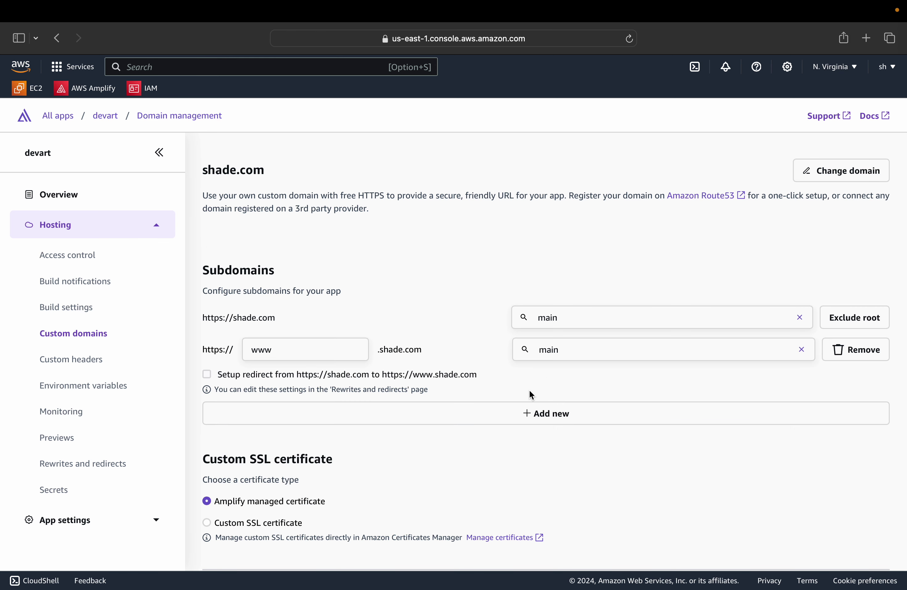
# - Add a blank subdomain entry for shade.com and review the subdomain and SSL certificate options
pyautogui.scroll(-2, 421, 498)
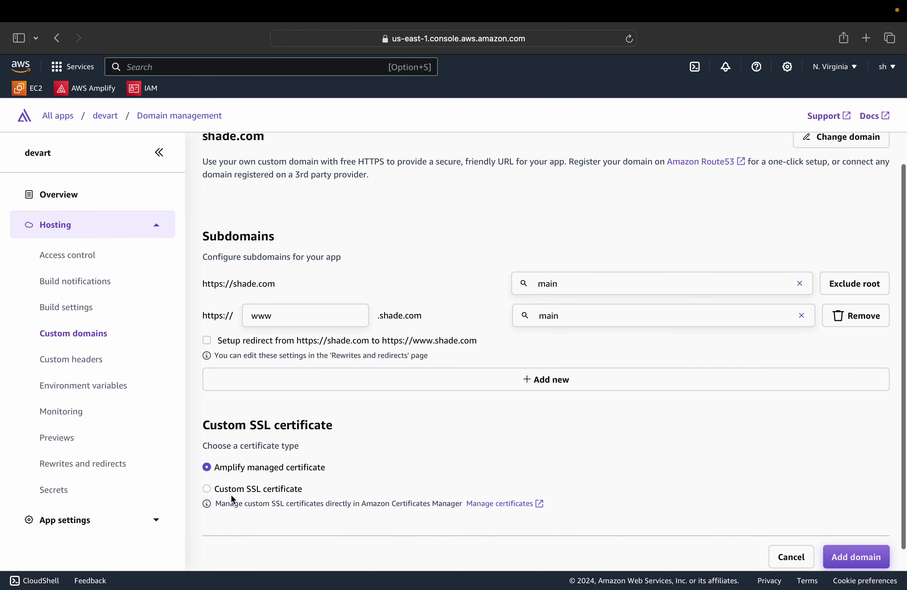
pyautogui.click(484, 381)
pyautogui.scroll(2, 488, 363)
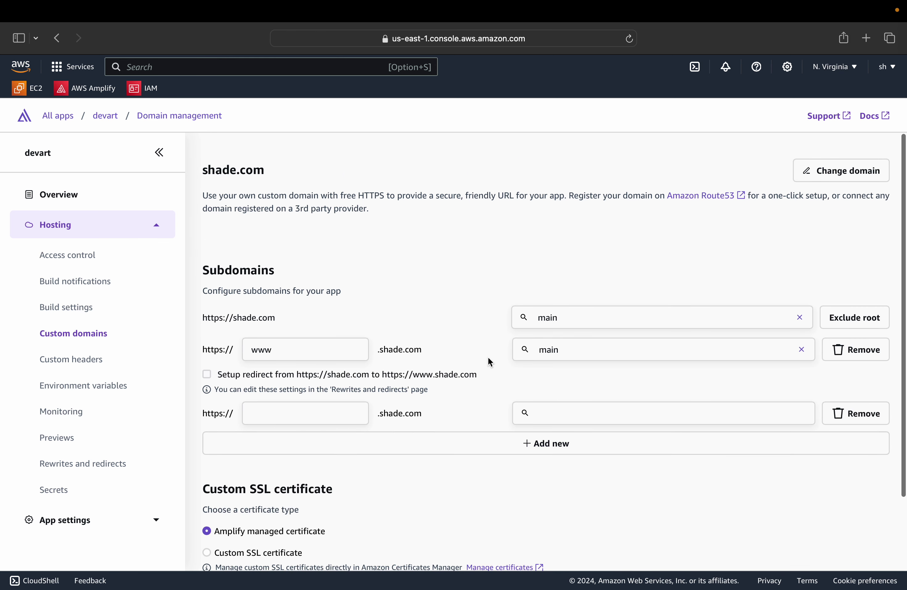
pyautogui.click(313, 415)
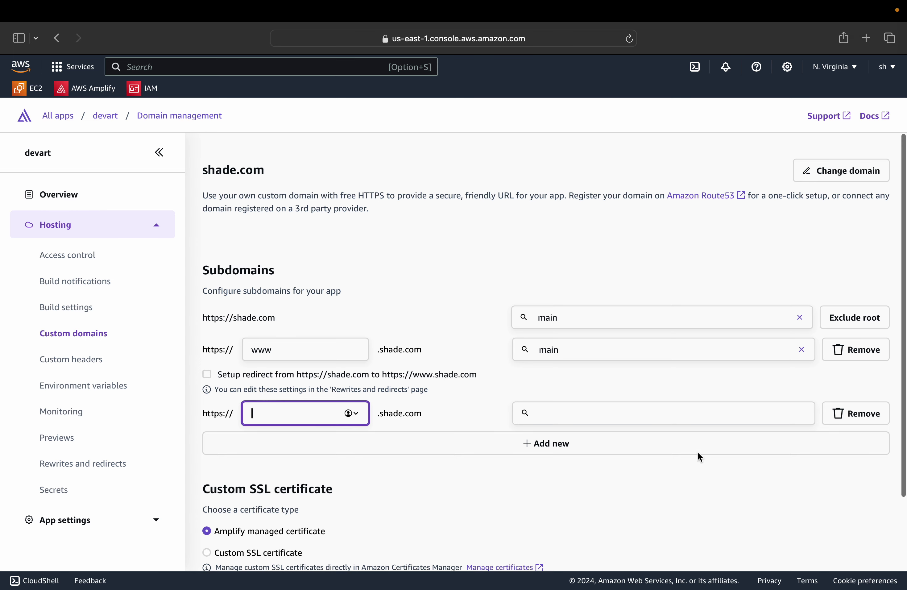
pyautogui.scroll(-5, 701, 454)
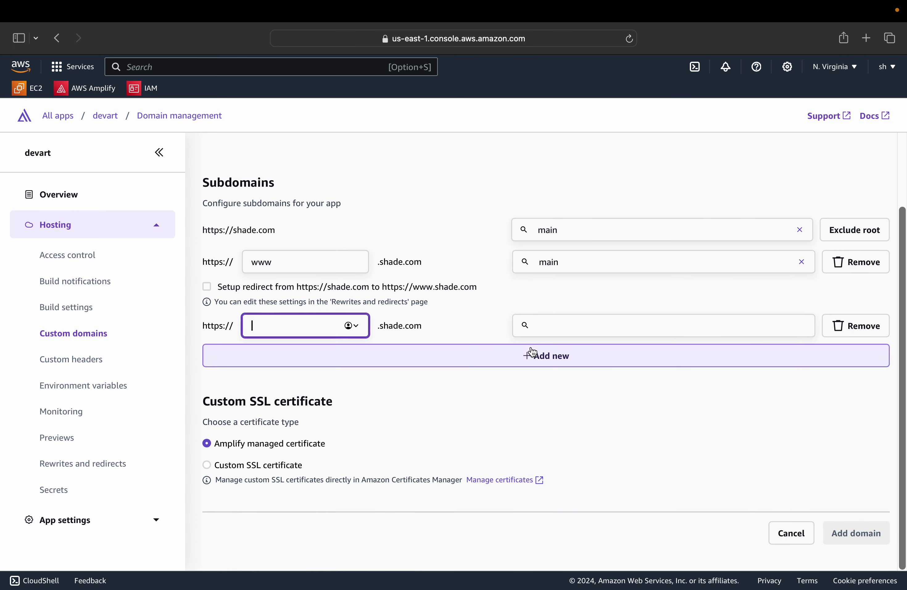
pyautogui.scroll(5, 531, 350)
pyautogui.click(418, 212)
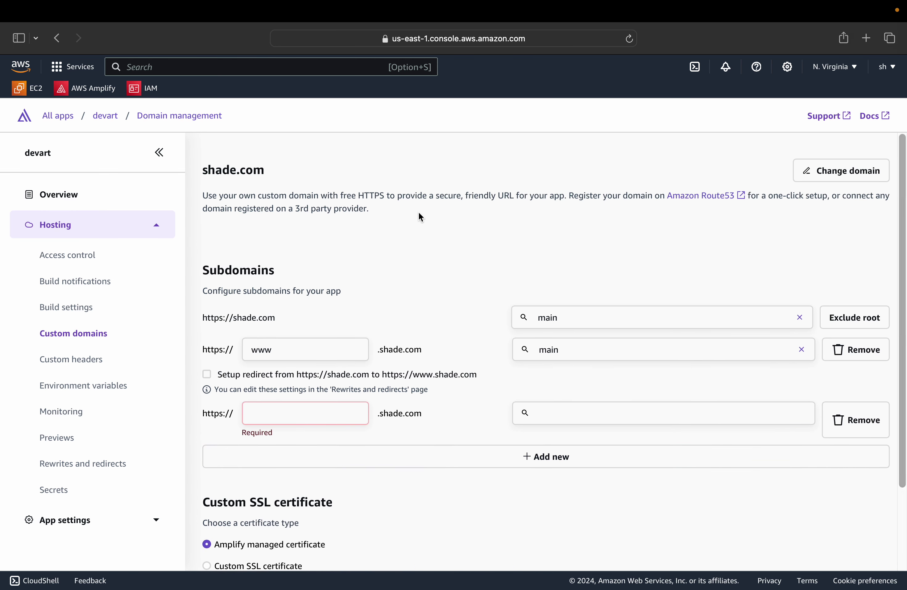
# - Switch to Chrome, close the devart GitHub tab, and browse the videos on the Shade Tech YouTube channel
pyautogui.hotkey('ctrl', 'Right')
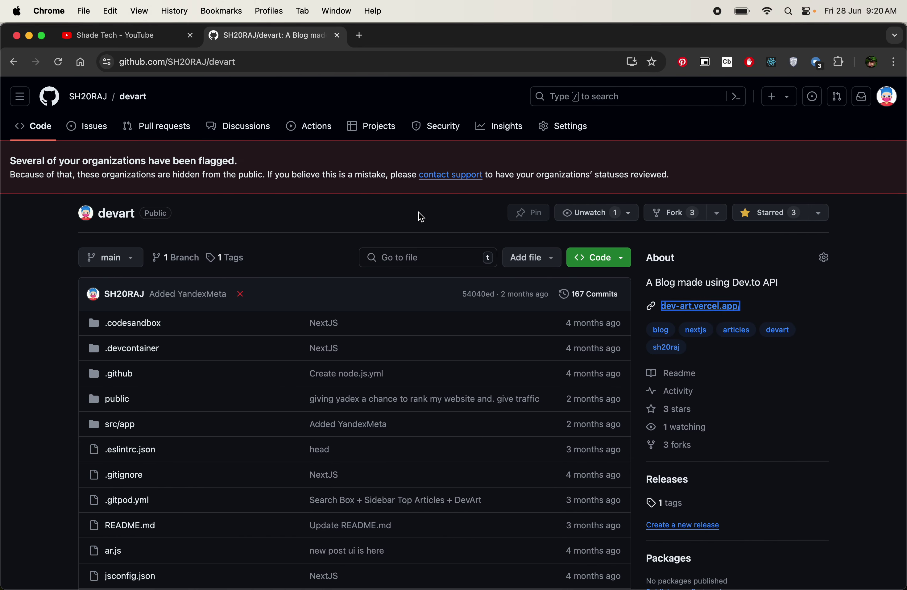
pyautogui.hotkey('ctrl', 'Left')
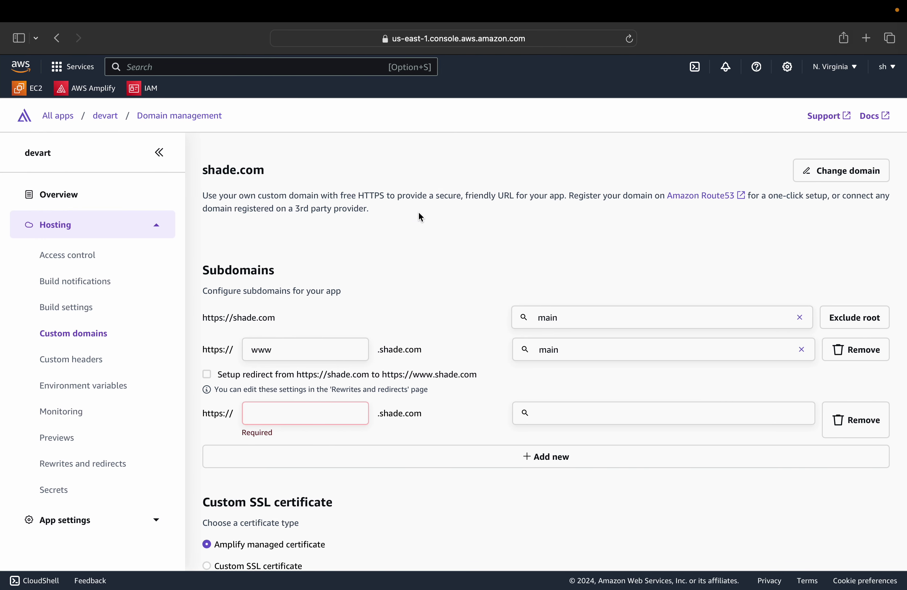
pyautogui.hotkey('ctrl', 'Left')
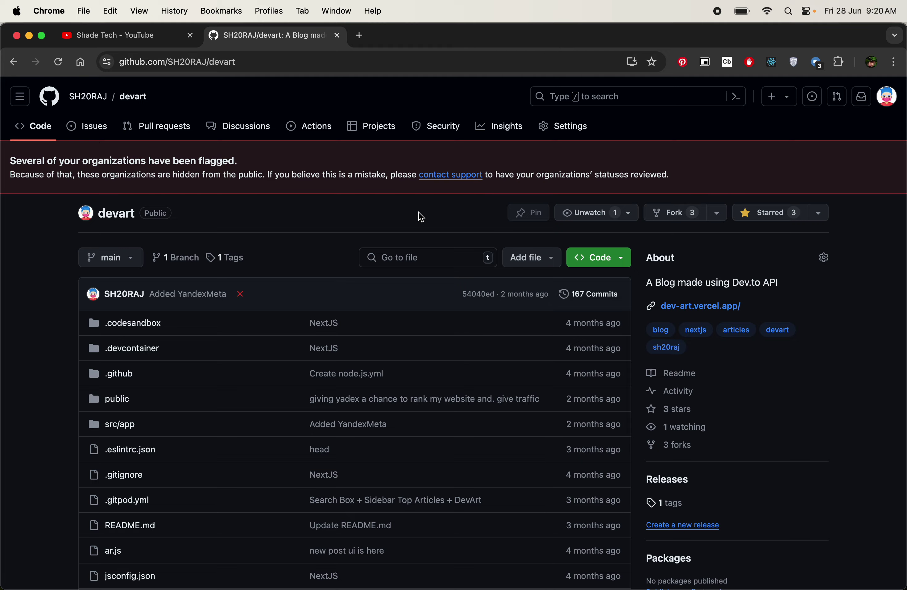
pyautogui.press('super+w')
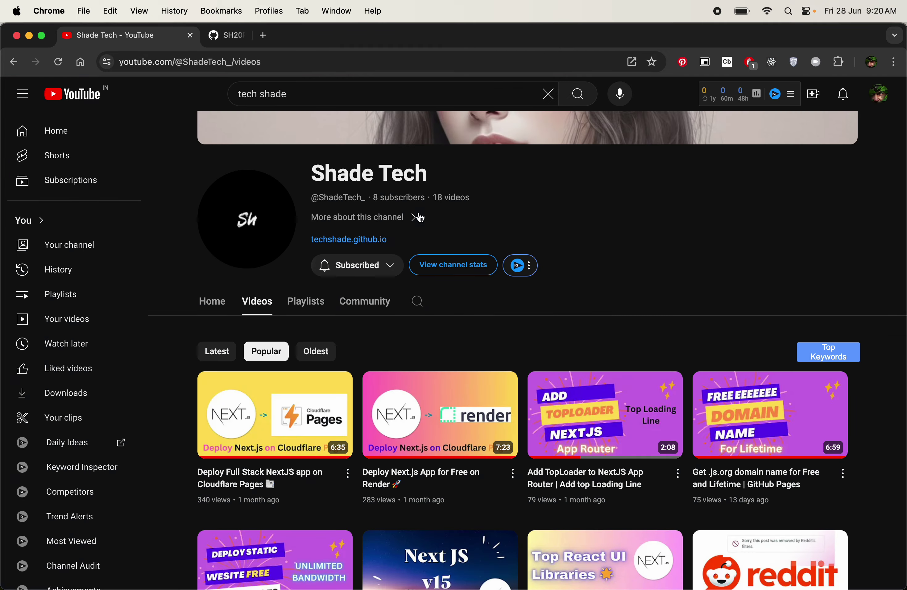
pyautogui.scroll(-10, 442, 461)
pyautogui.scroll(10, 443, 463)
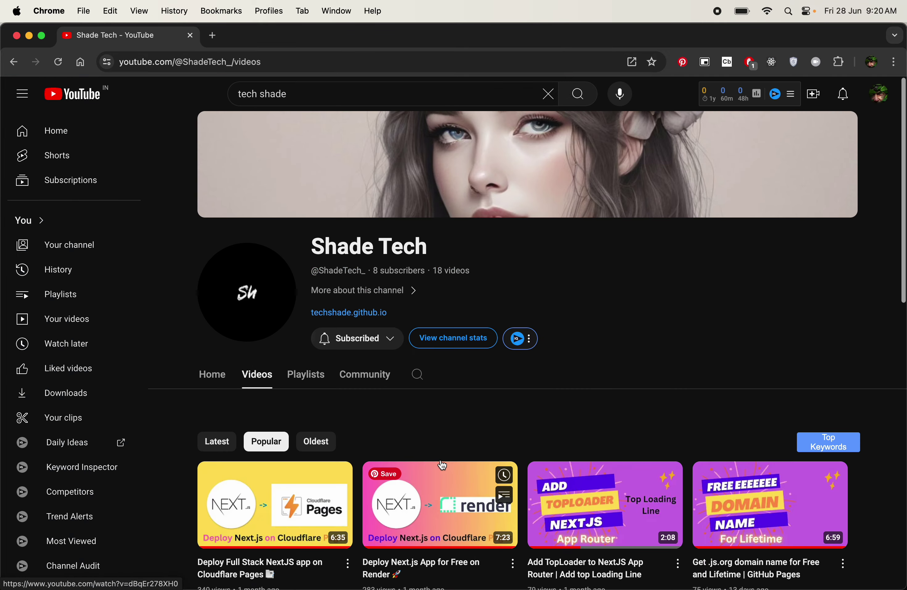
pyautogui.scroll(-5, 561, 393)
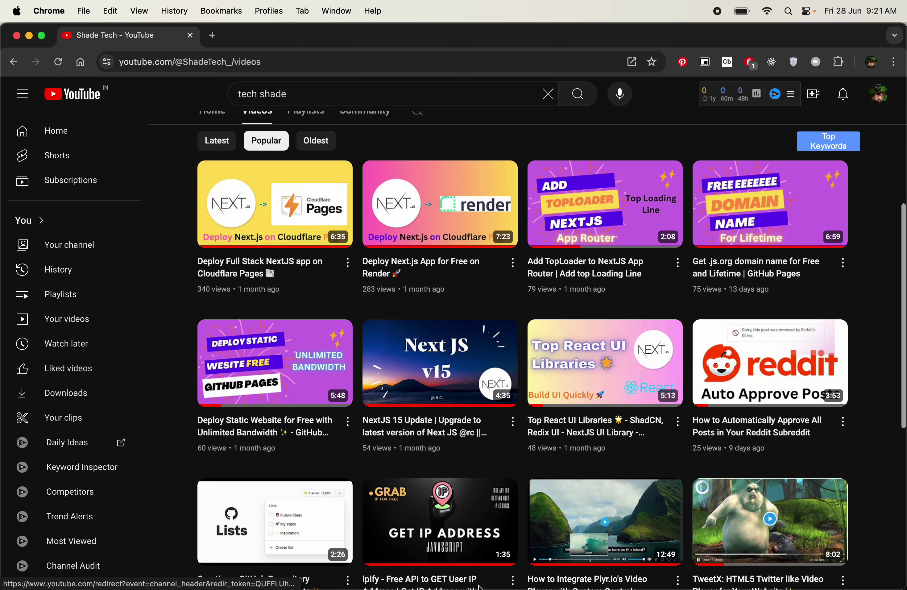
pyautogui.scroll(7, 525, 406)
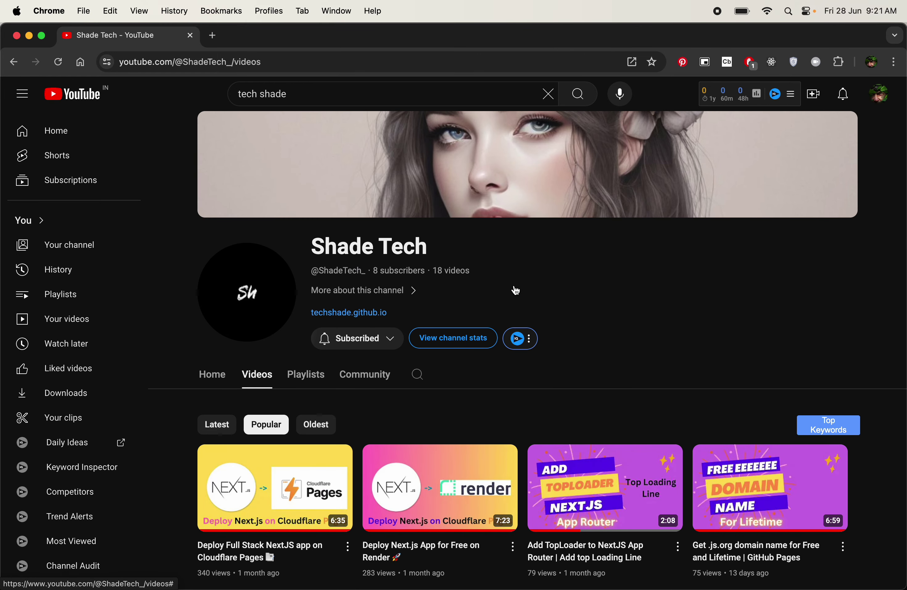